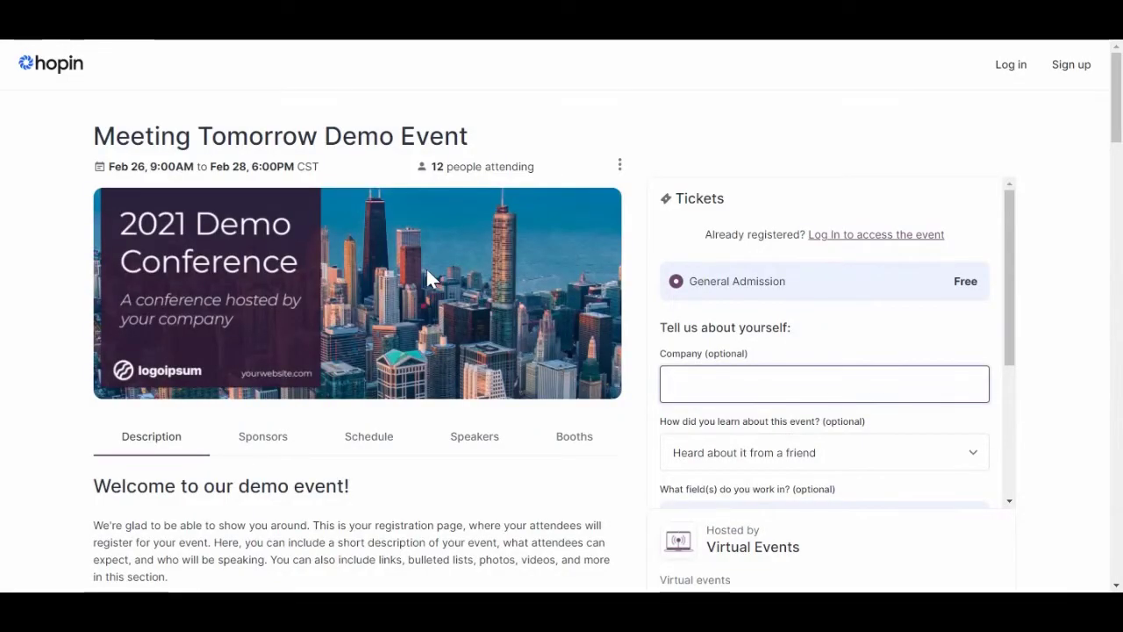
# Complete the General Admission ticket with company 'Meeting T' and Technology as the field, then join
pyautogui.scroll(-4, 430, 277)
pyautogui.scroll(-3, 368, 279)
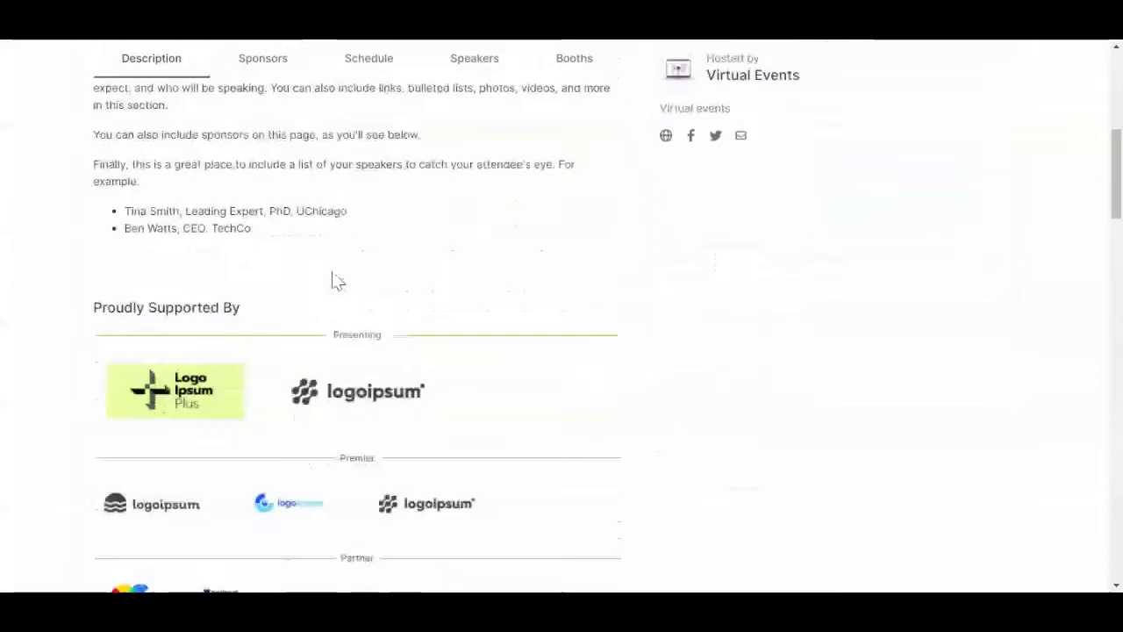
pyautogui.scroll(-3, 492, 329)
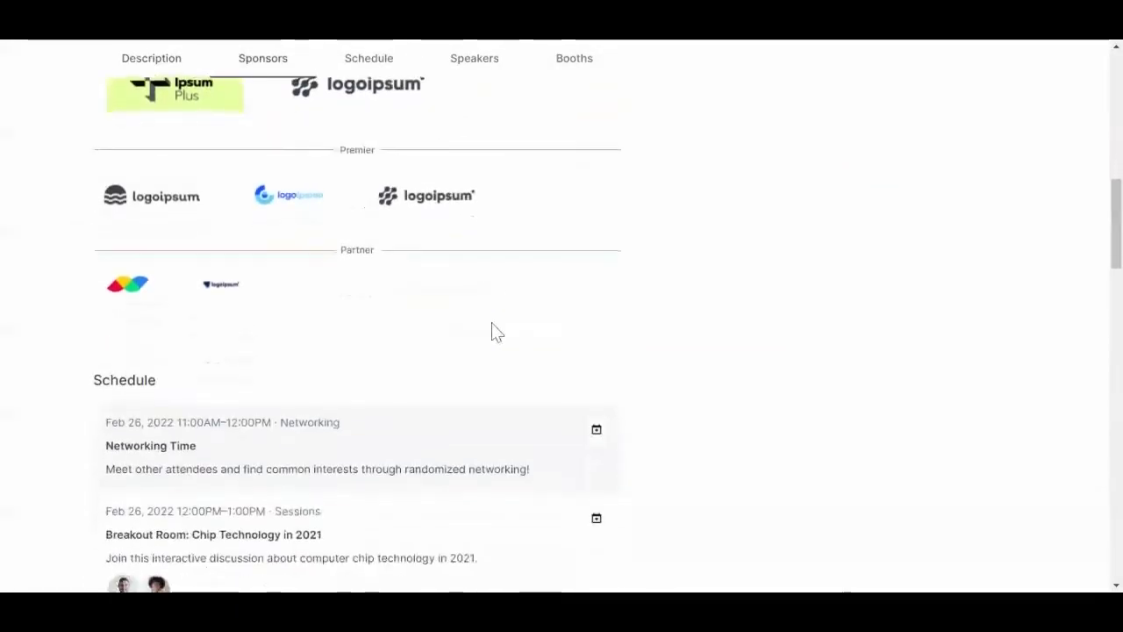
pyautogui.scroll(-5, 491, 332)
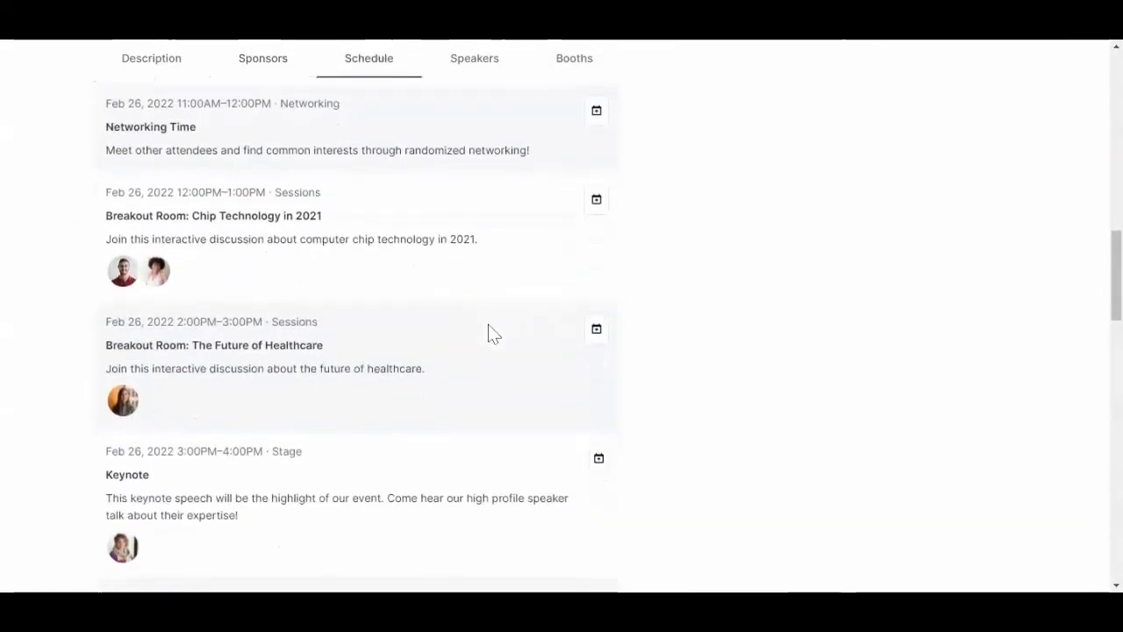
pyautogui.scroll(-10, 491, 331)
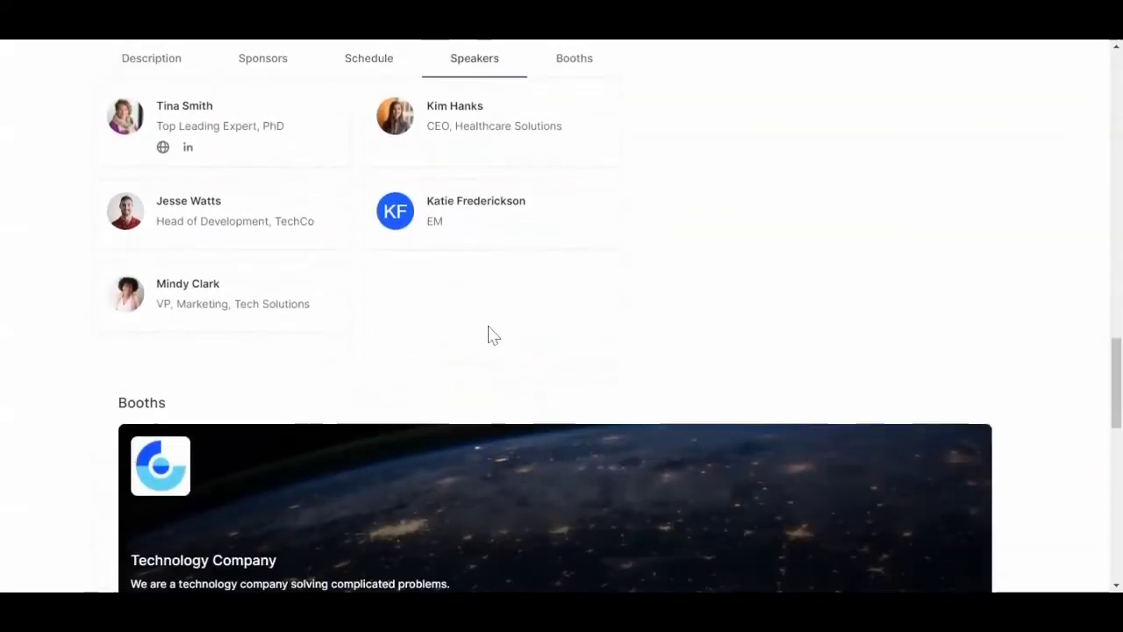
pyautogui.scroll(4, 490, 334)
pyautogui.scroll(18, 492, 335)
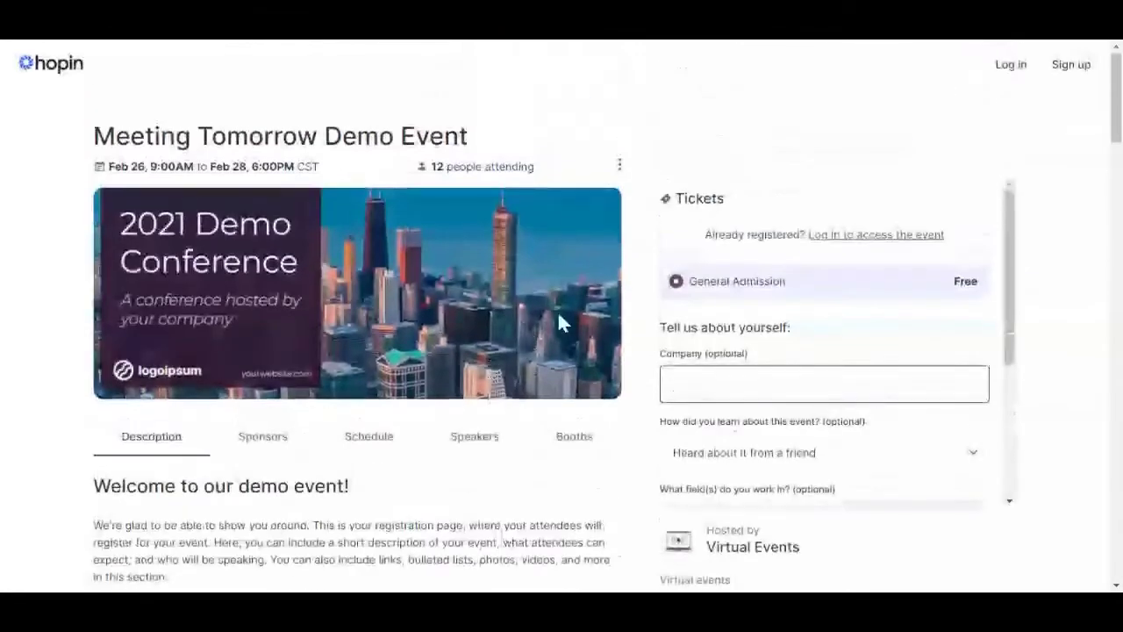
pyautogui.write('Meeting Tomorrow')
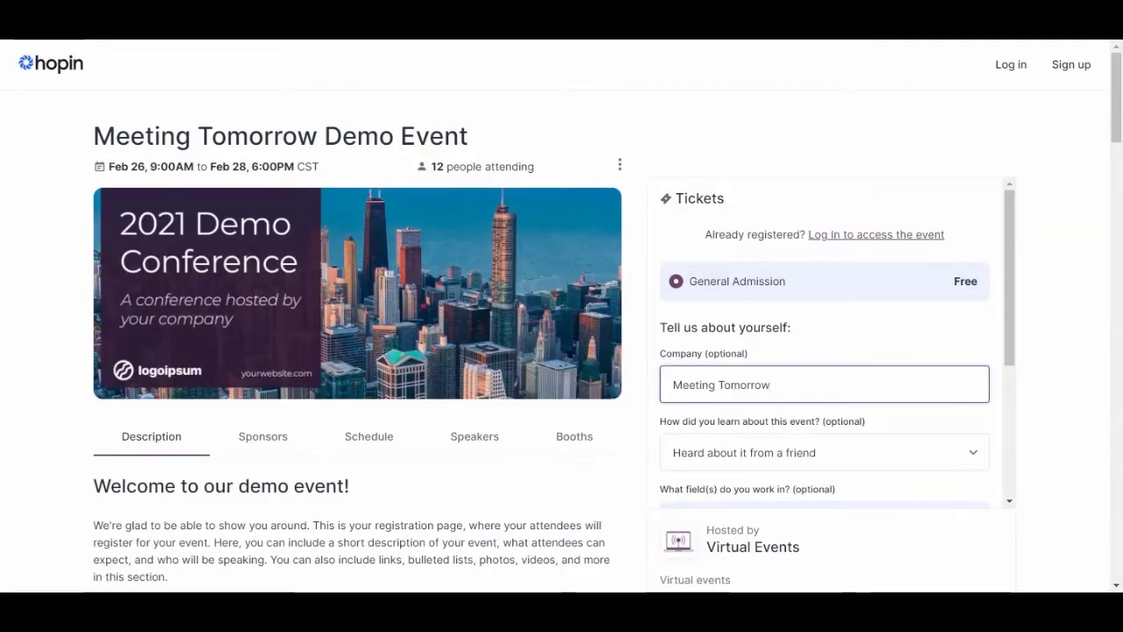
pyautogui.scroll(-3, 789, 393)
pyautogui.click(702, 308)
pyautogui.scroll(-1, 789, 393)
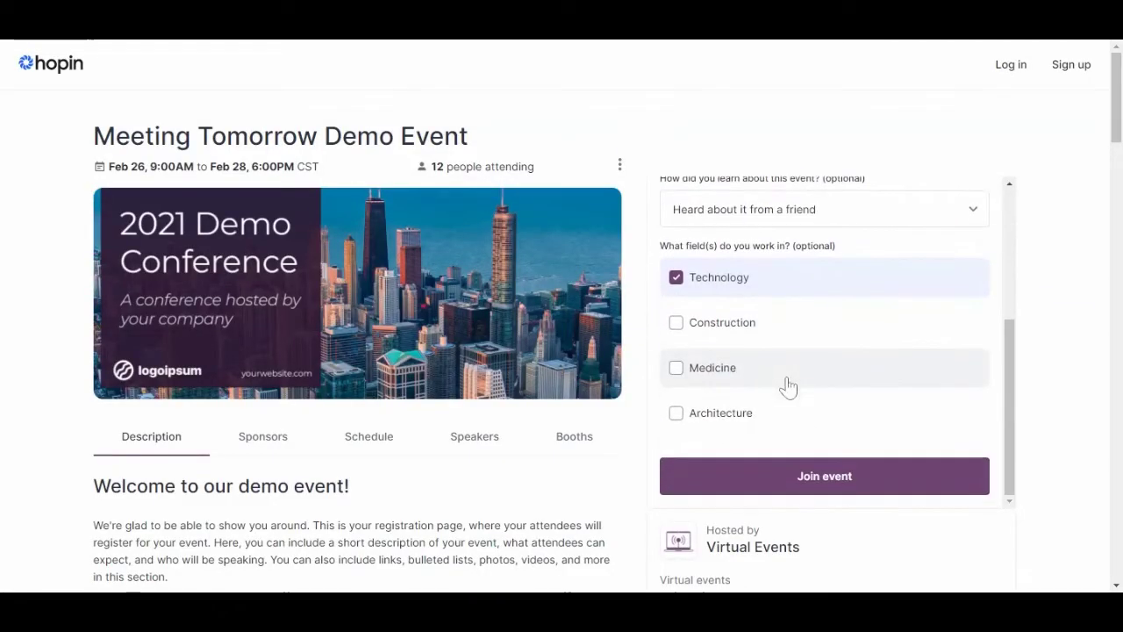
pyautogui.click(790, 481)
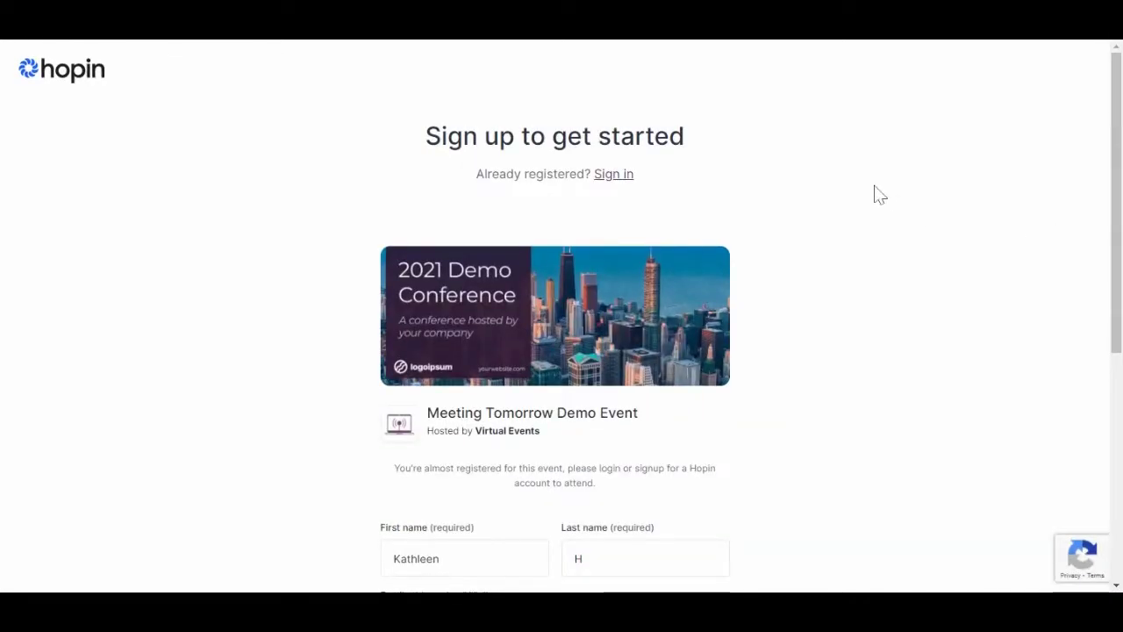
# Fill in the sign-up form to create the Hopin attendee account
pyautogui.scroll(-5, 816, 197)
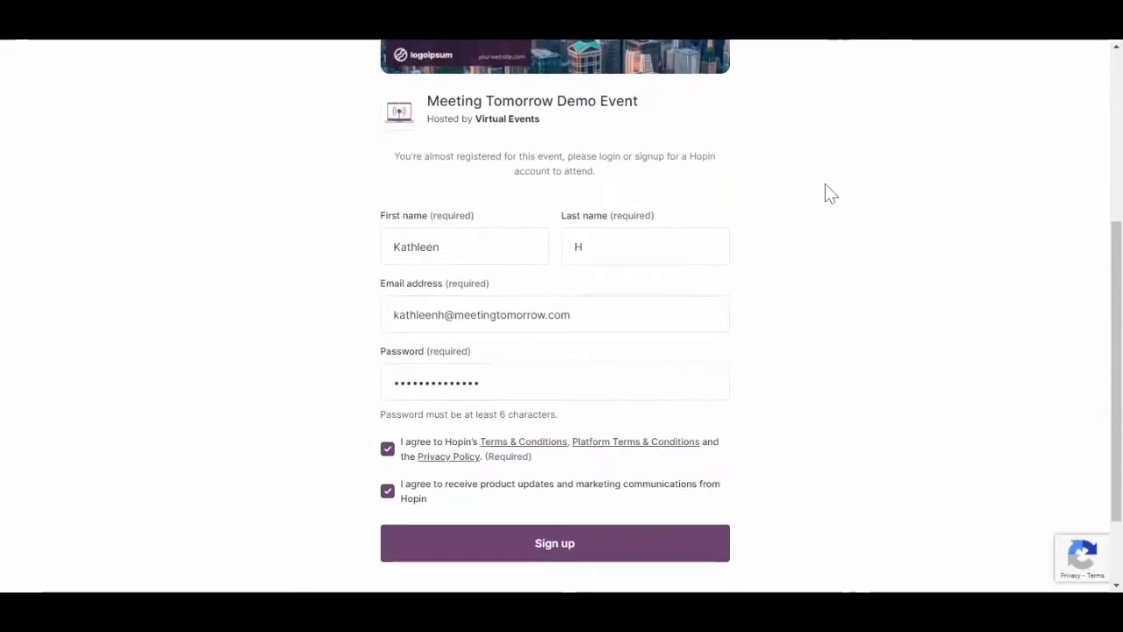
pyautogui.click(592, 479)
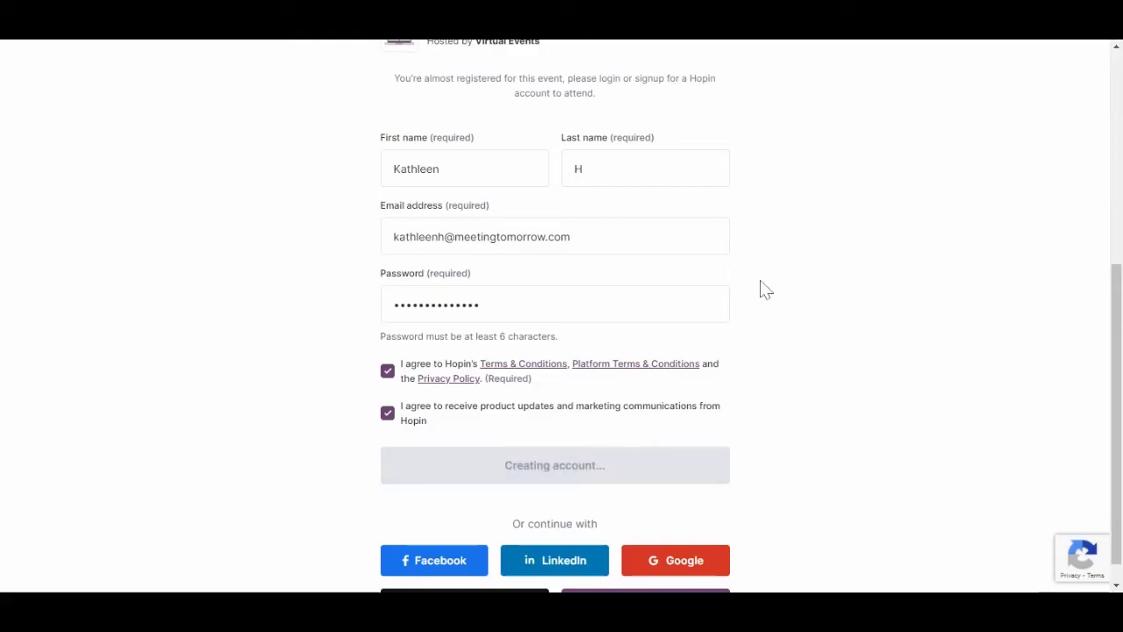
pyautogui.scroll(2, 765, 290)
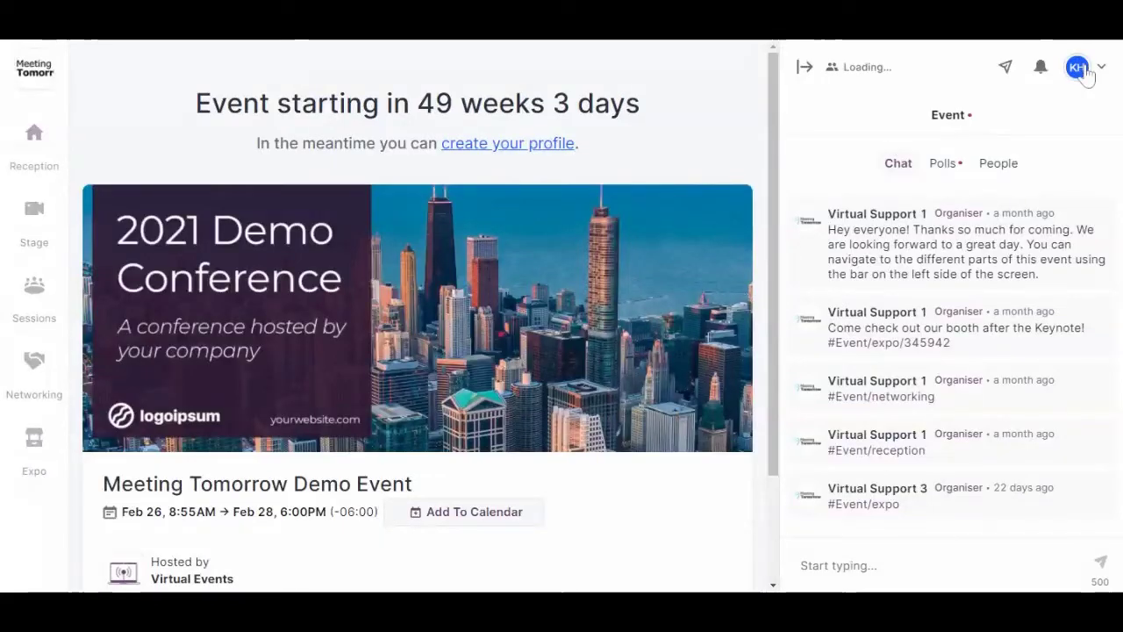
# Edit the attendee profile from the avatar menu, add the required Headline and save
pyautogui.click(1078, 67)
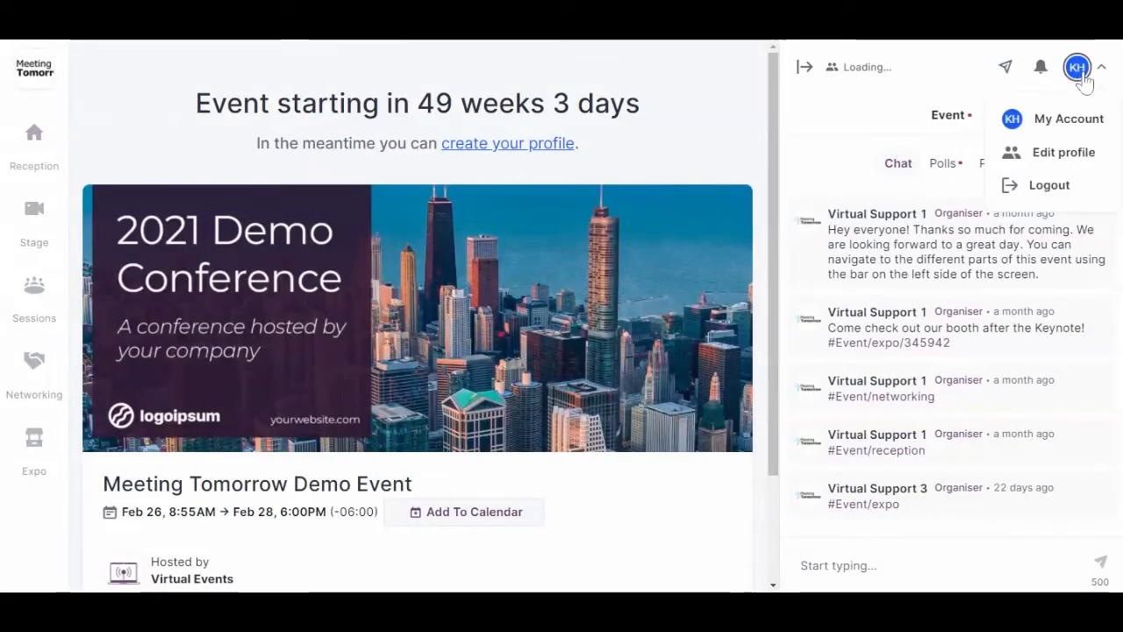
pyautogui.click(1063, 168)
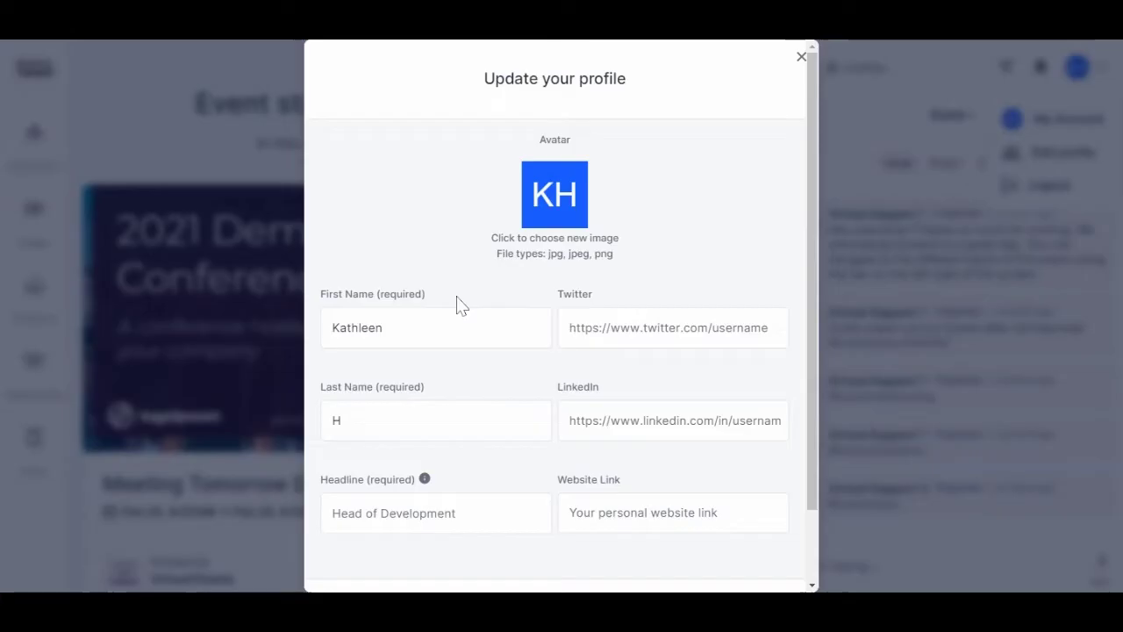
pyautogui.scroll(-1, 579, 408)
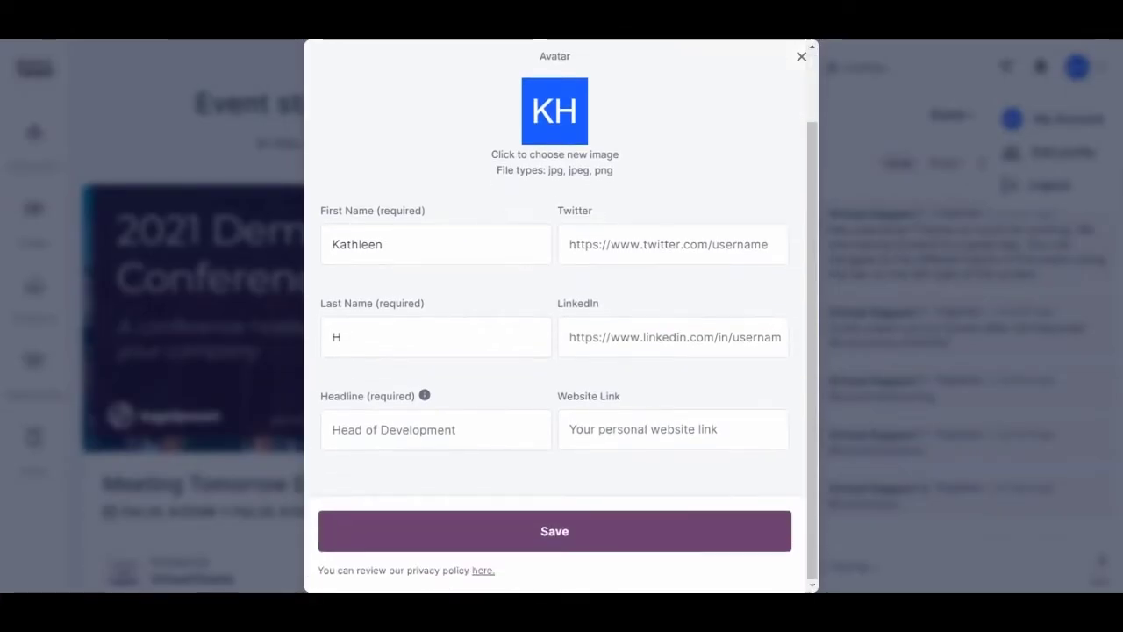
pyautogui.click(569, 528)
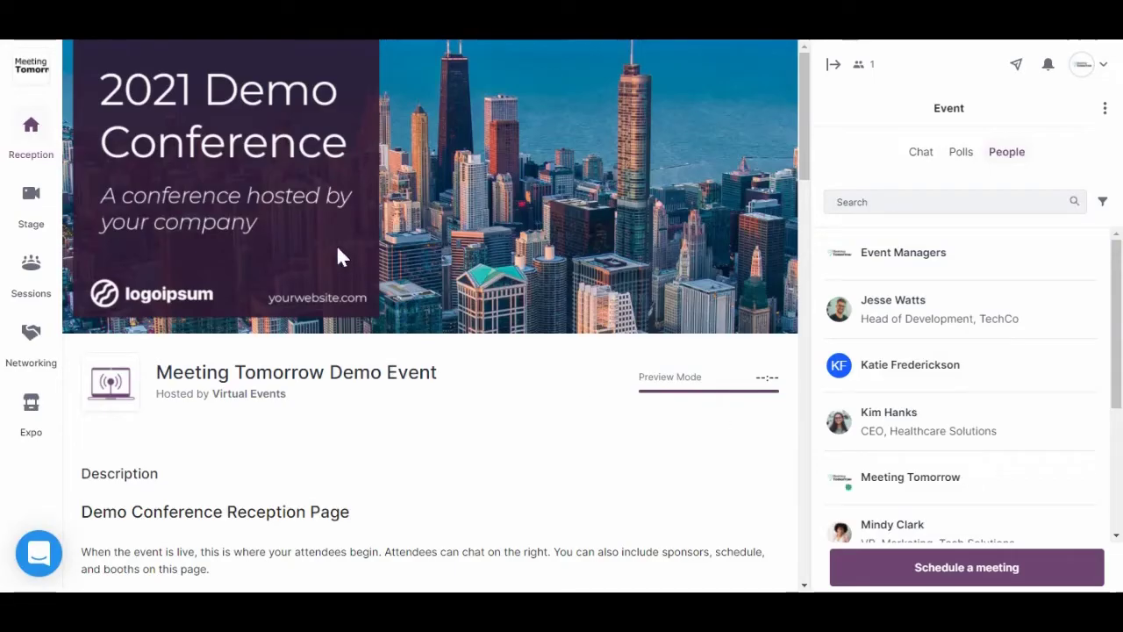
pyautogui.scroll(-6, 434, 329)
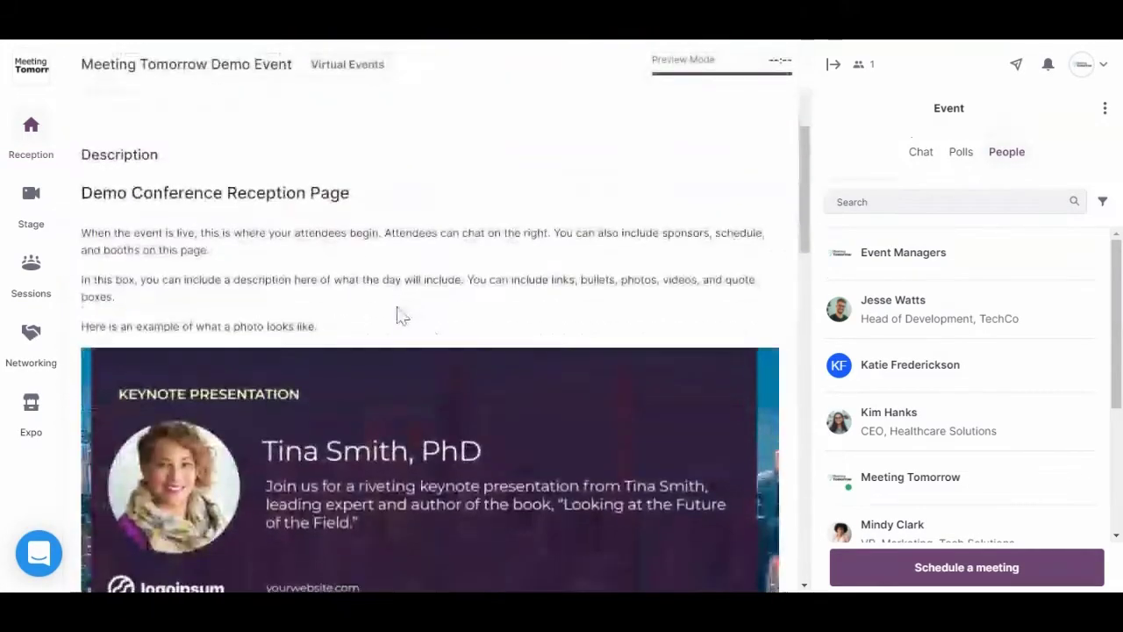
pyautogui.scroll(-7, 396, 307)
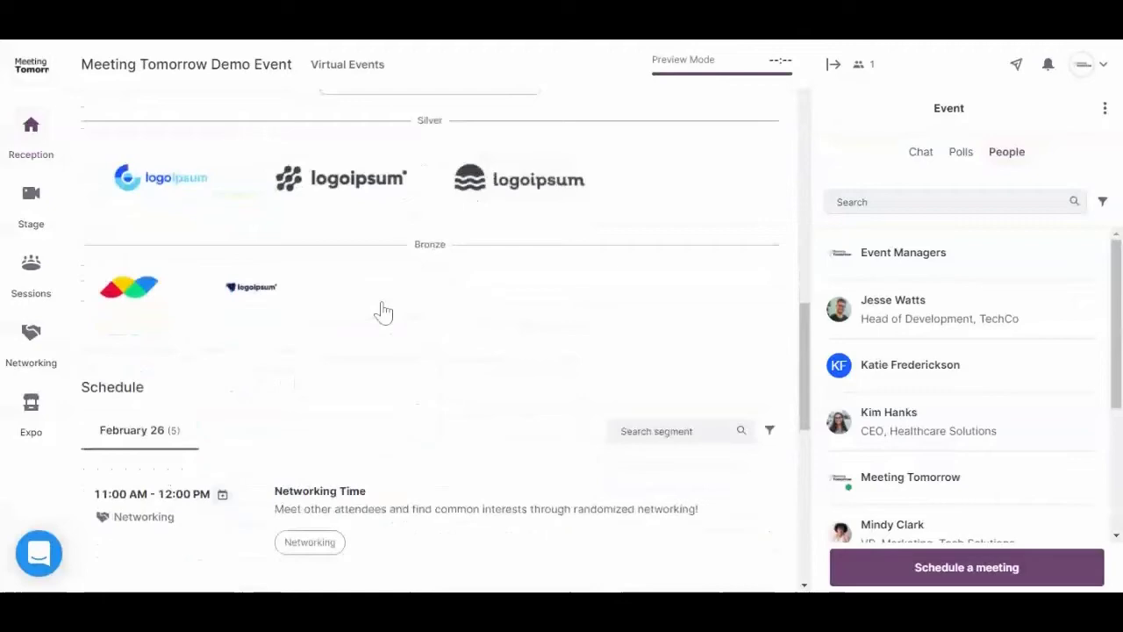
pyautogui.scroll(-5, 408, 360)
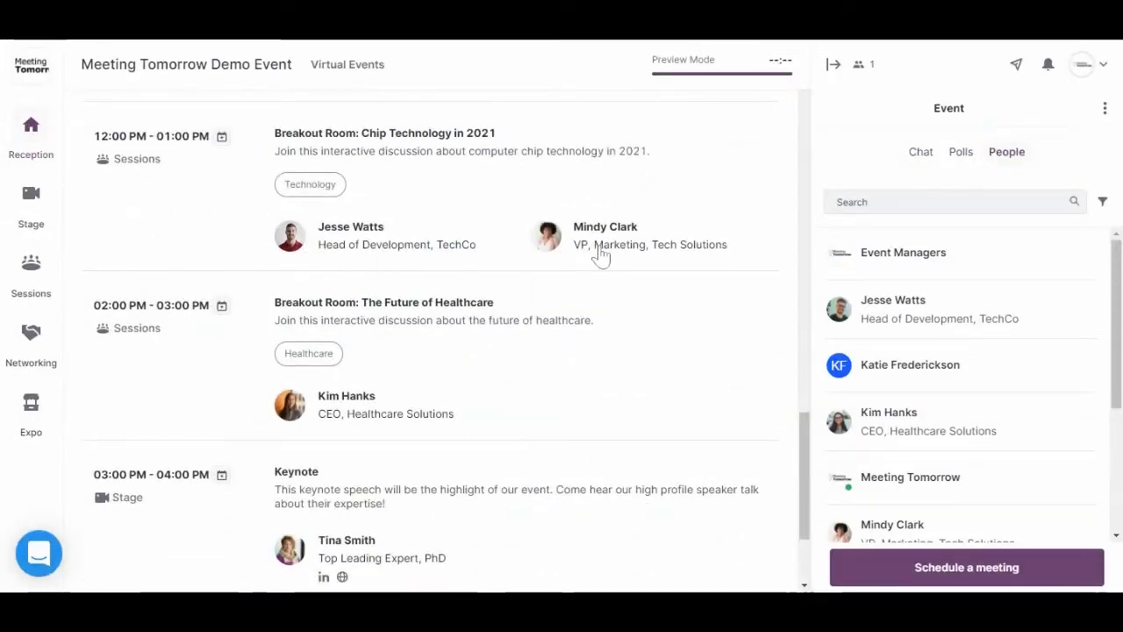
pyautogui.scroll(-2, 342, 293)
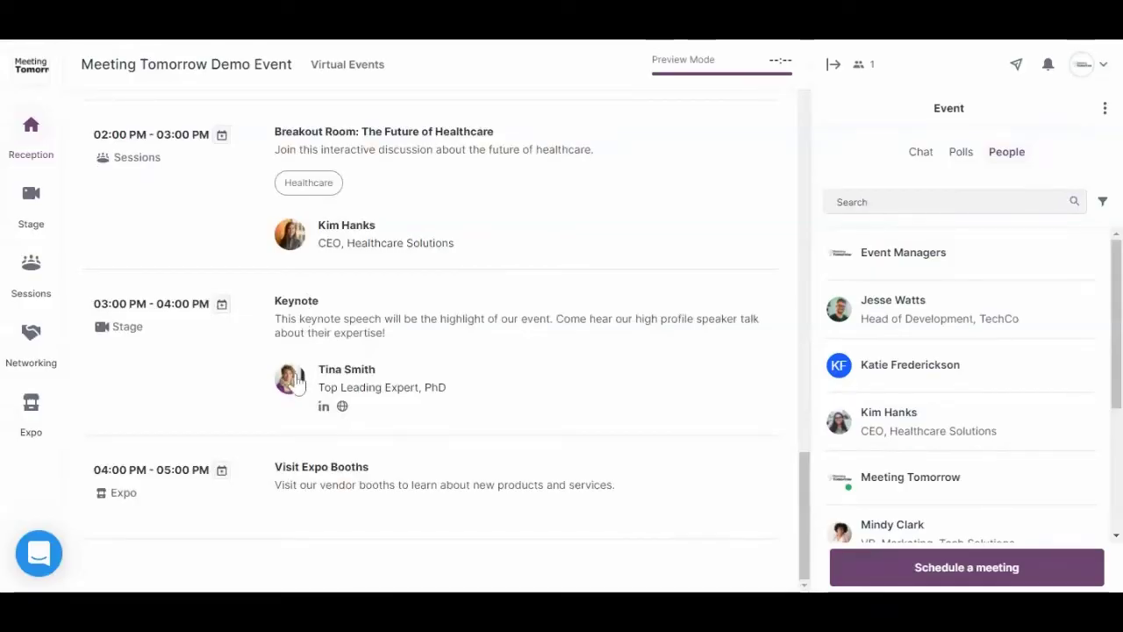
pyautogui.scroll(8, 394, 359)
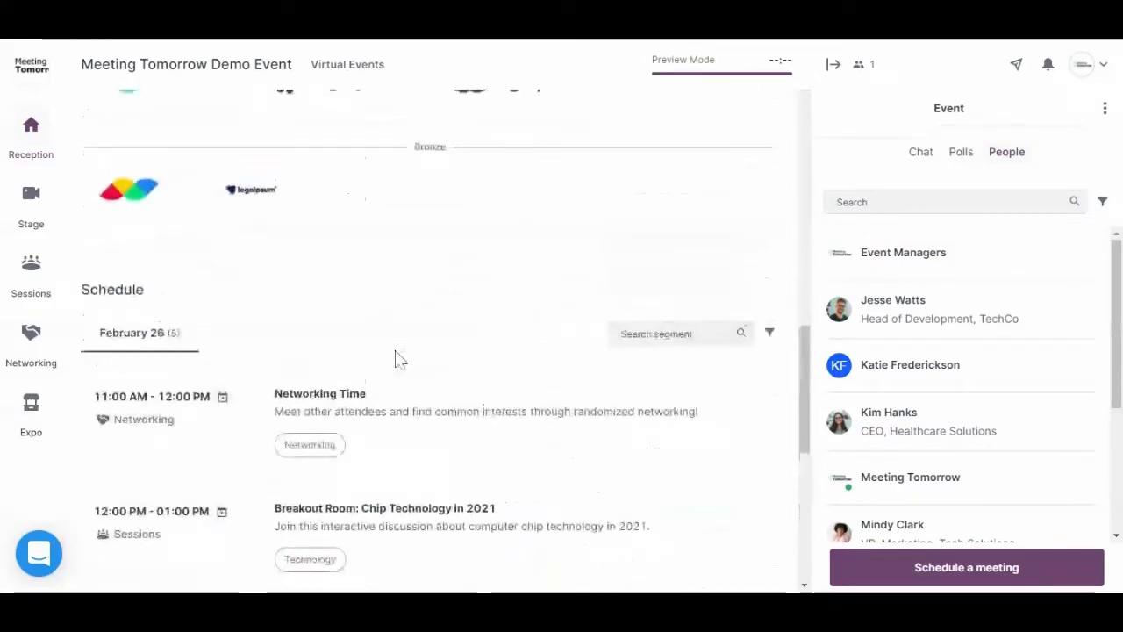
pyautogui.scroll(10, 394, 359)
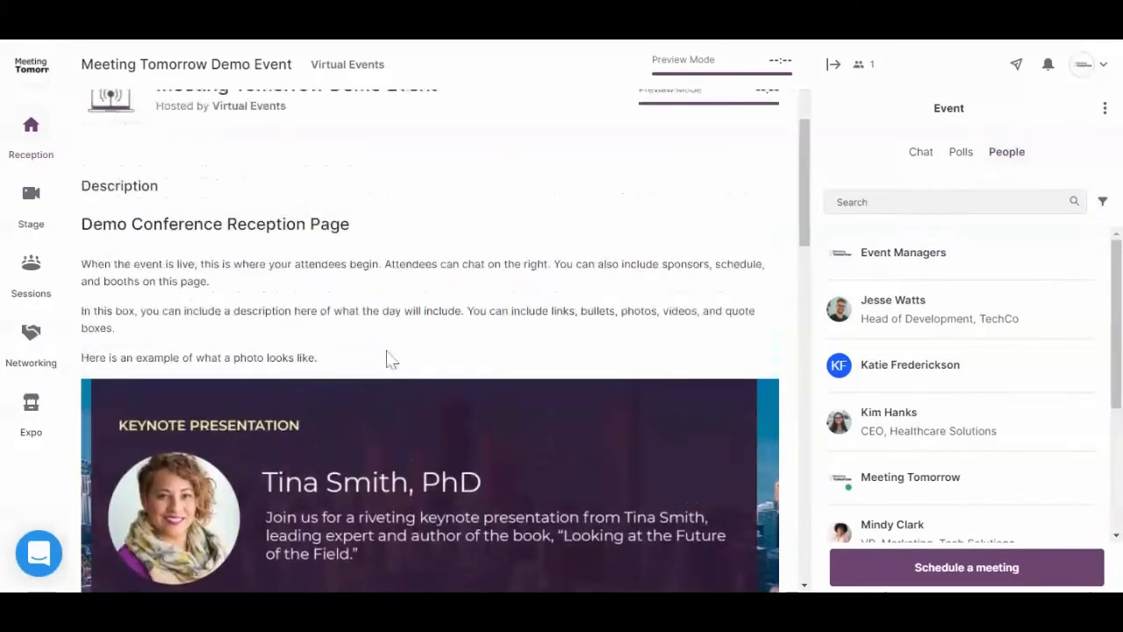
pyautogui.scroll(2, 383, 360)
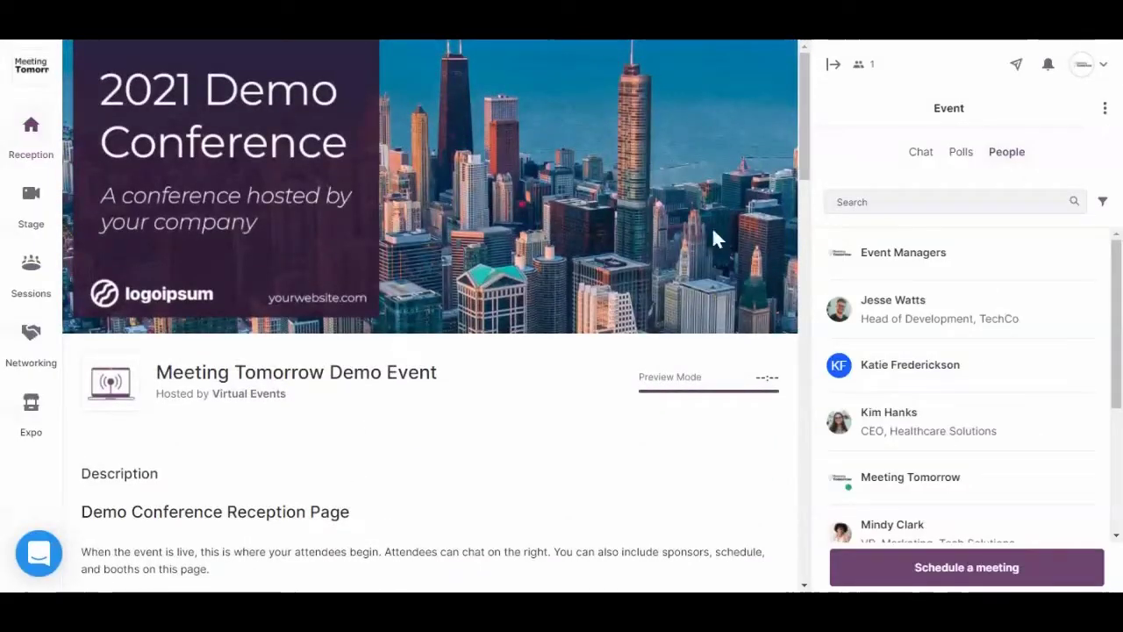
# Scroll through the event chat, then view the 'What time of day are you most creative?' poll results
pyautogui.click(928, 162)
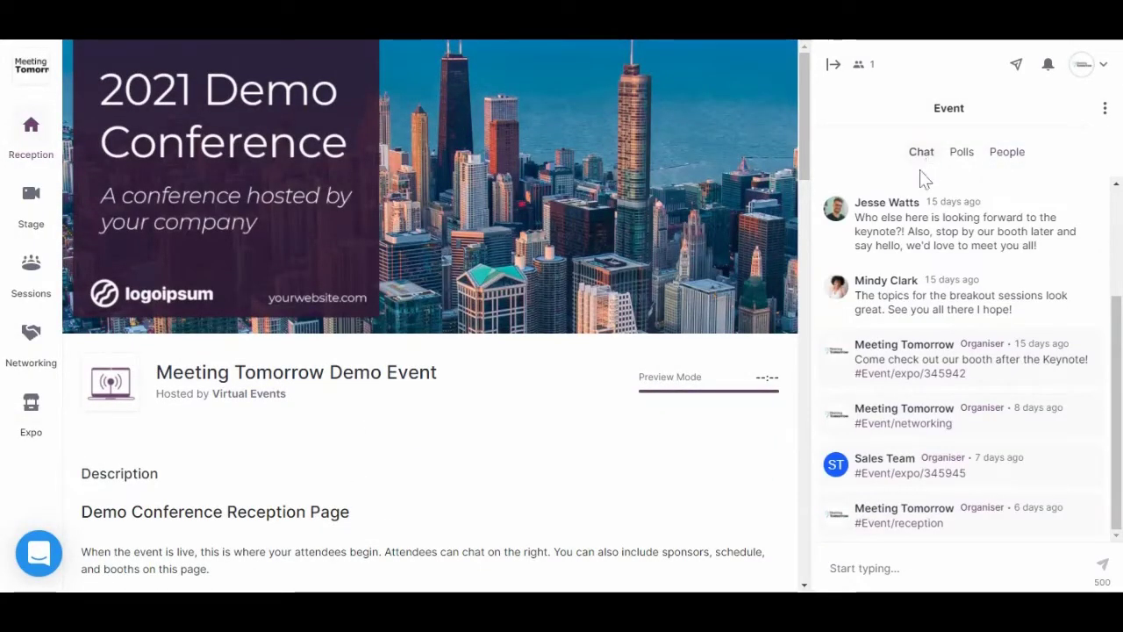
pyautogui.scroll(3, 913, 259)
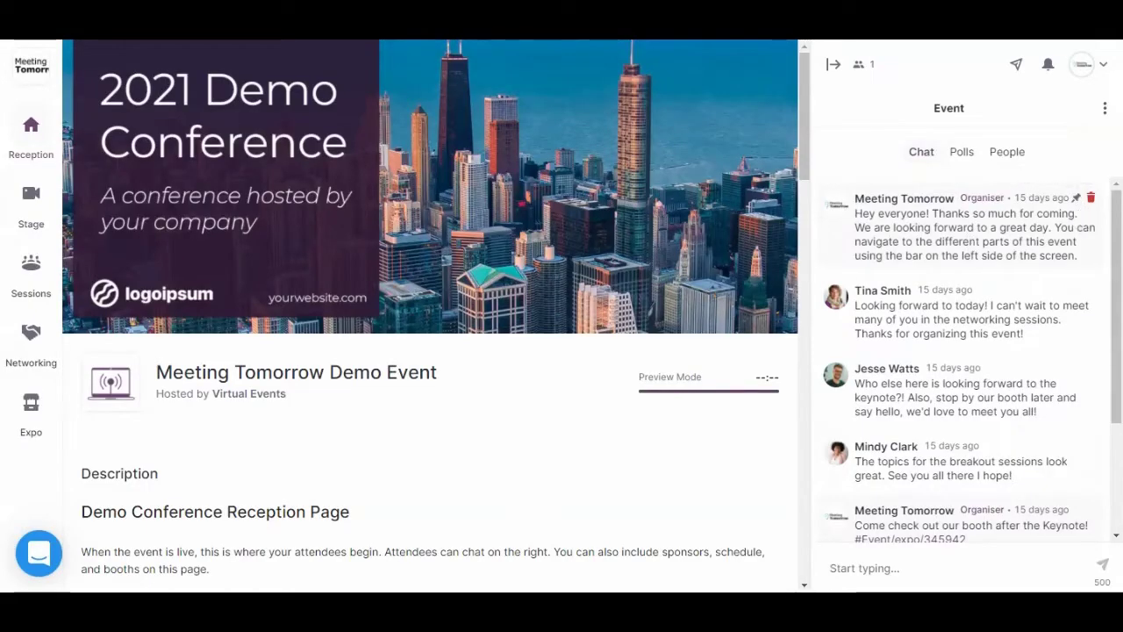
pyautogui.scroll(-1, 959, 481)
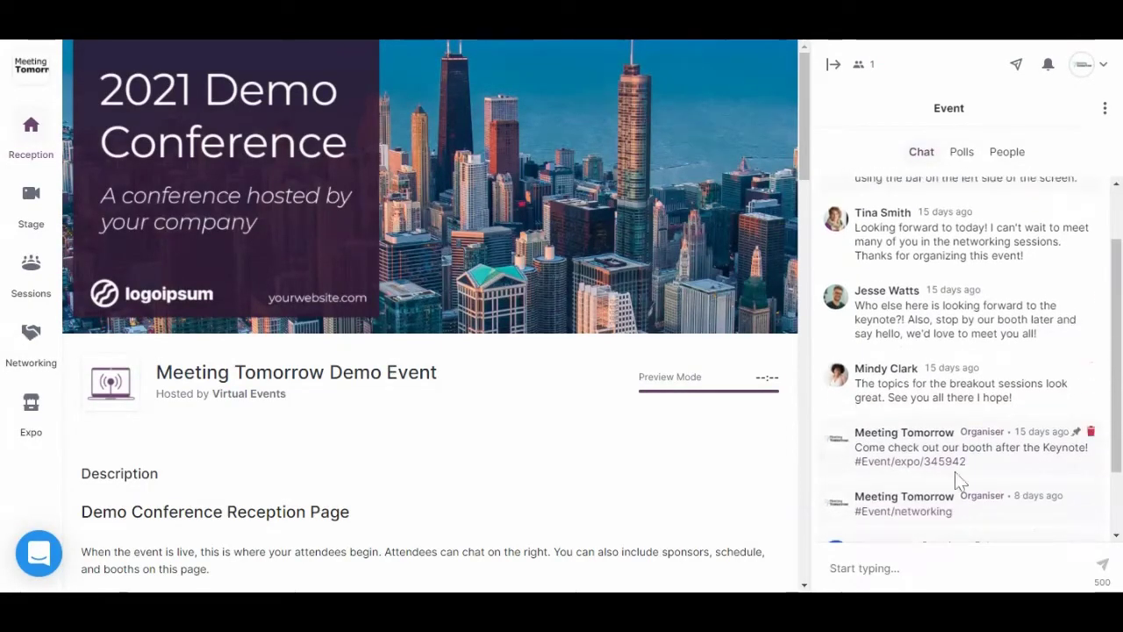
pyautogui.scroll(-2, 939, 497)
pyautogui.scroll(5, 932, 494)
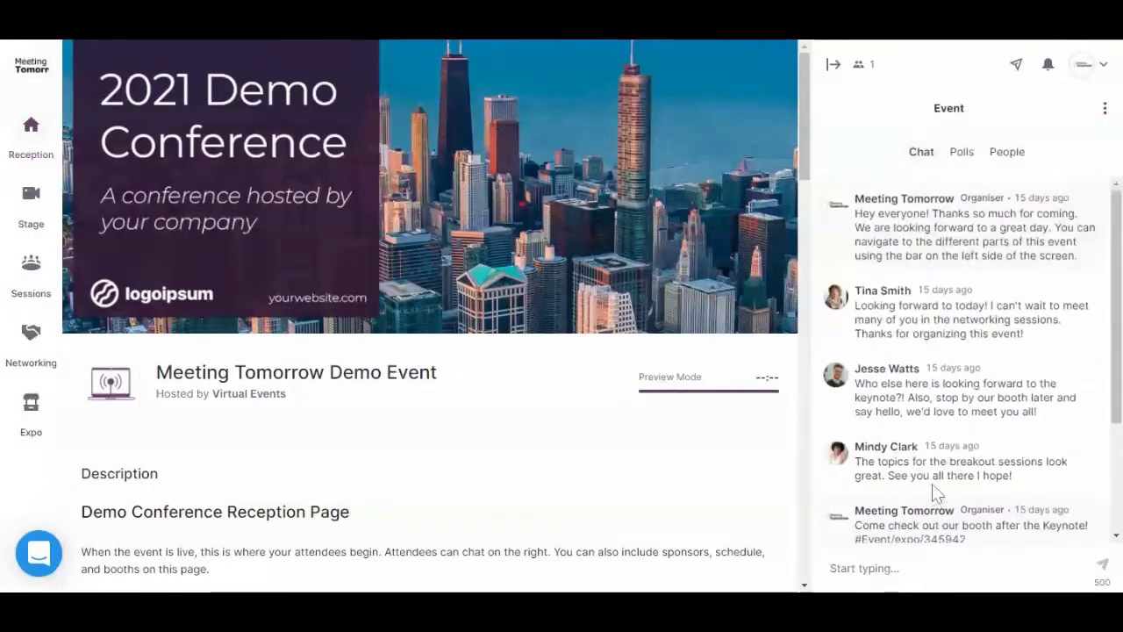
pyautogui.click(963, 153)
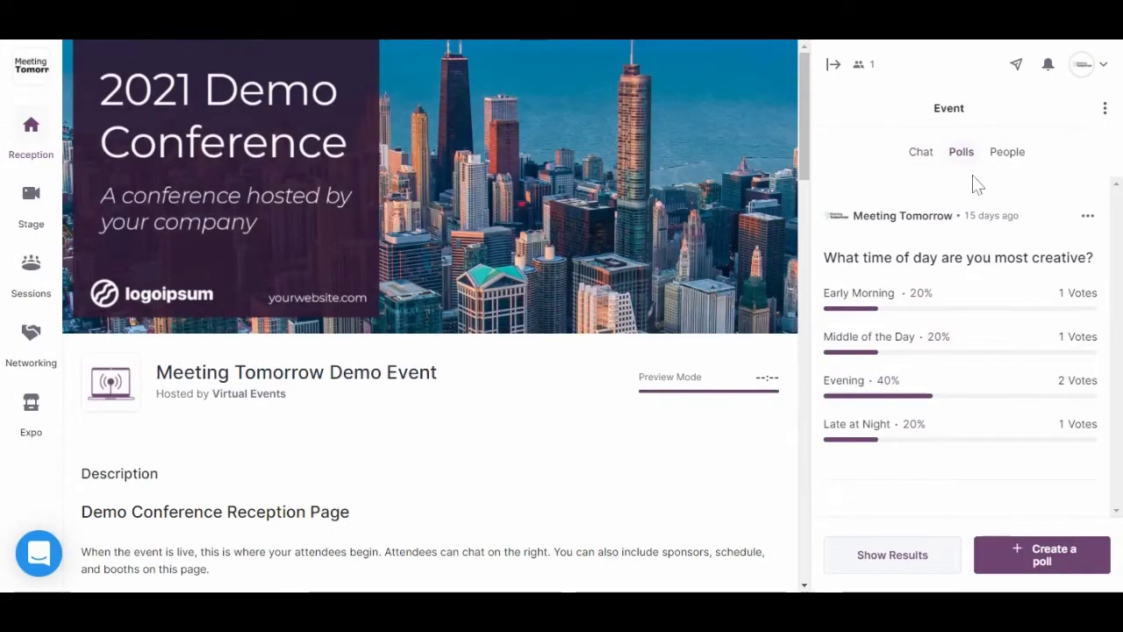
# Switch the sidebar to People and scroll down the list of attendees and teams
pyautogui.click(921, 152)
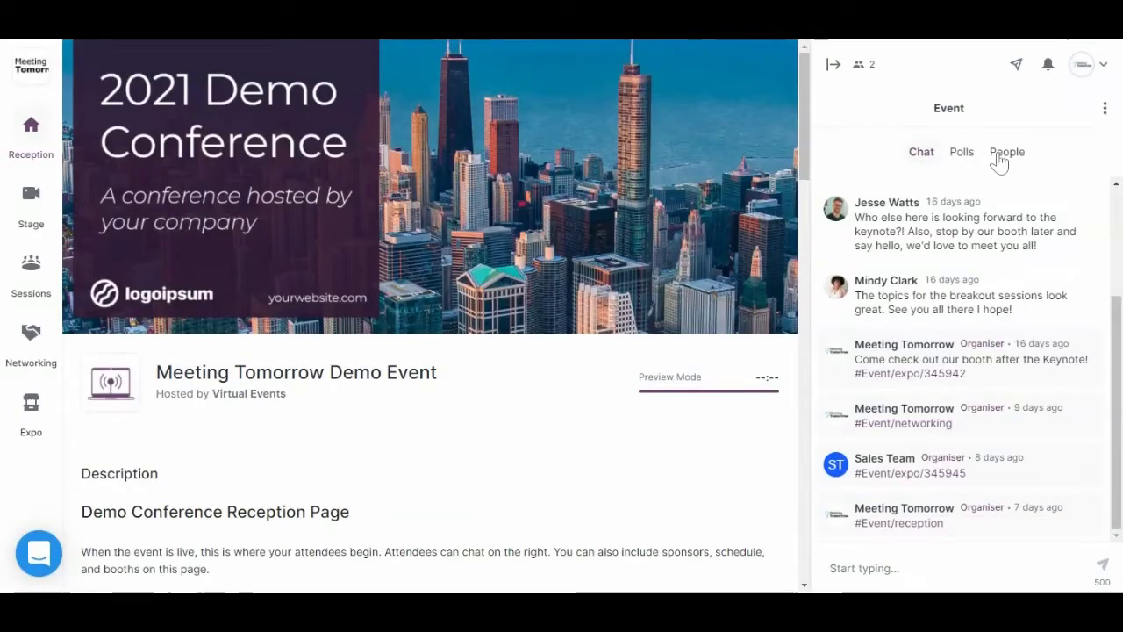
pyautogui.click(1004, 156)
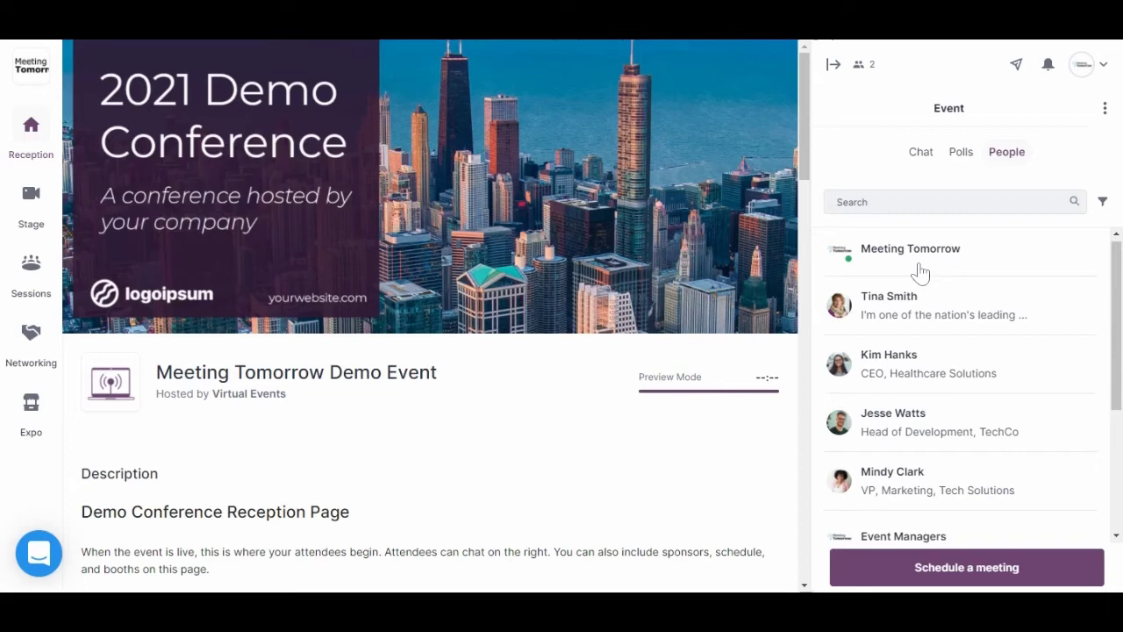
pyautogui.scroll(-1, 921, 274)
pyautogui.scroll(-2, 921, 274)
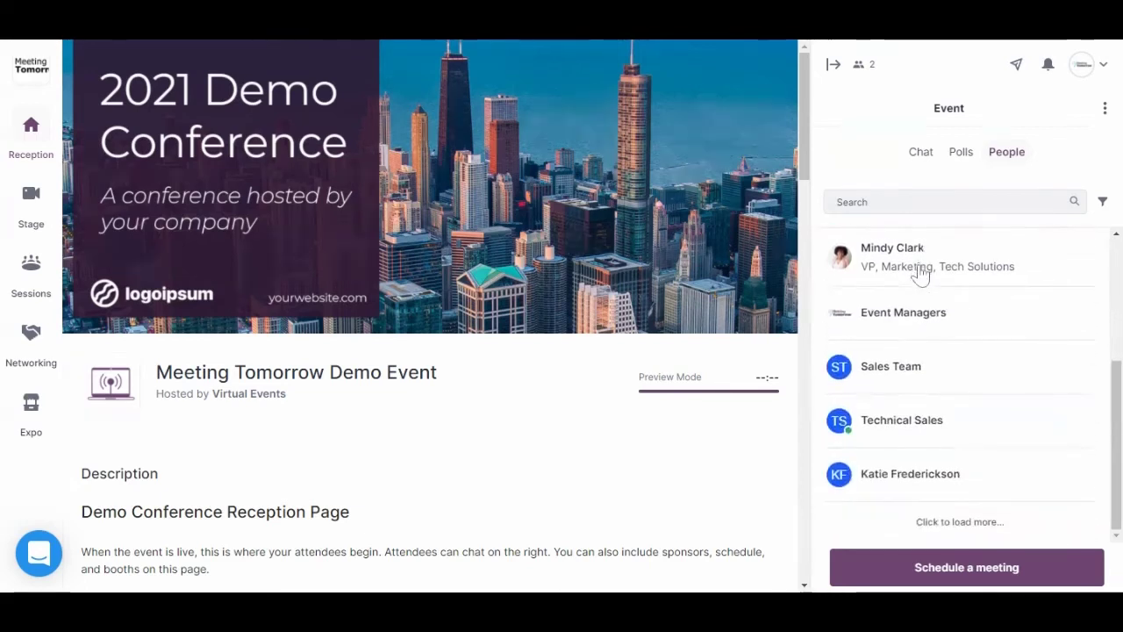
# Send Technical Sales a scheduled meeting invitation from their attendee profile
pyautogui.click(897, 423)
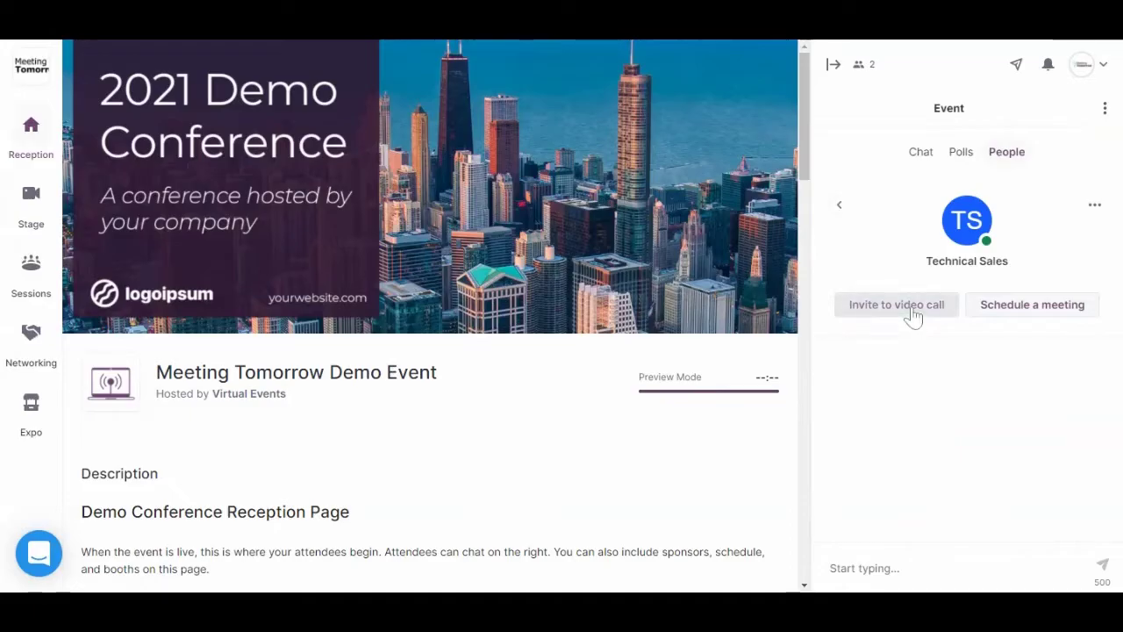
pyautogui.click(1044, 314)
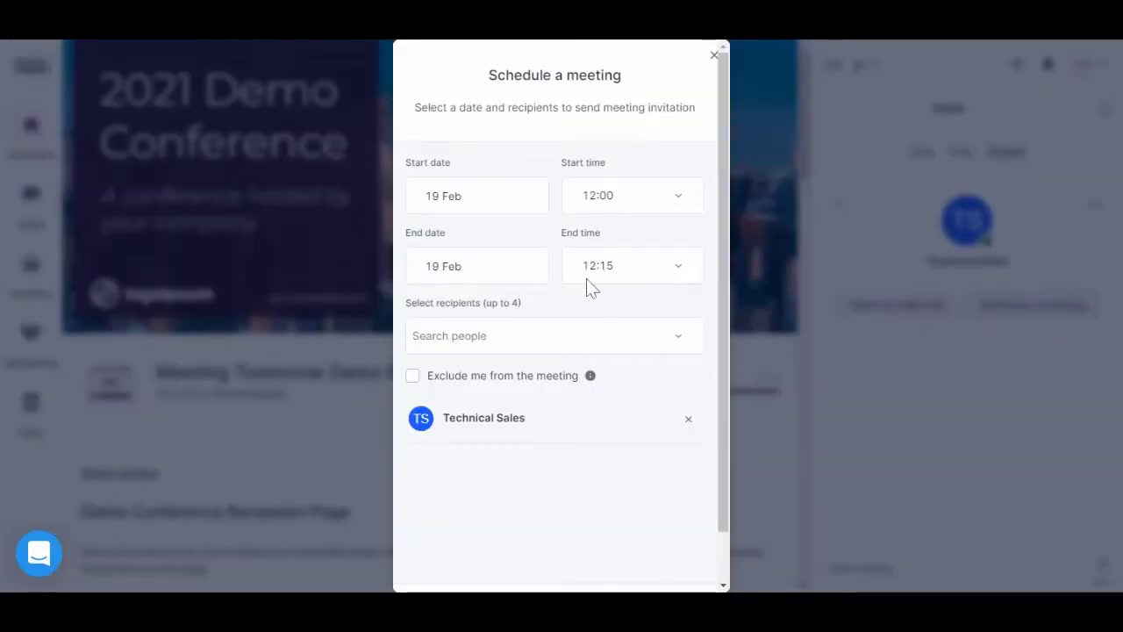
pyautogui.scroll(-2, 586, 316)
pyautogui.click(586, 566)
pyautogui.click(714, 55)
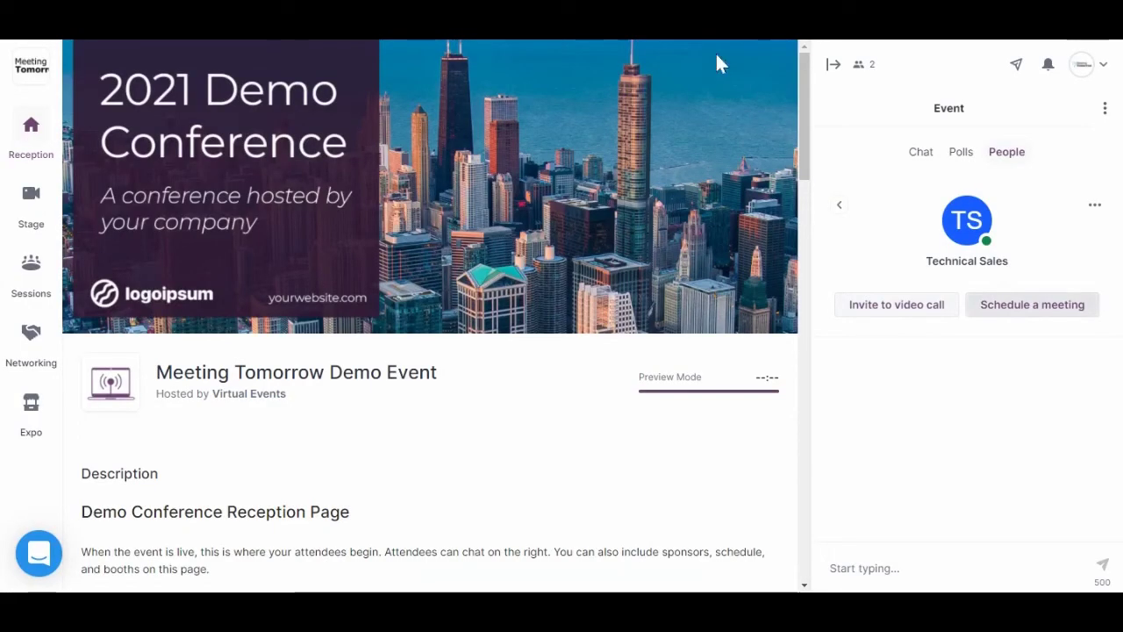
# Invite Technical Sales to a private video call and follow the meeting room link
pyautogui.click(890, 307)
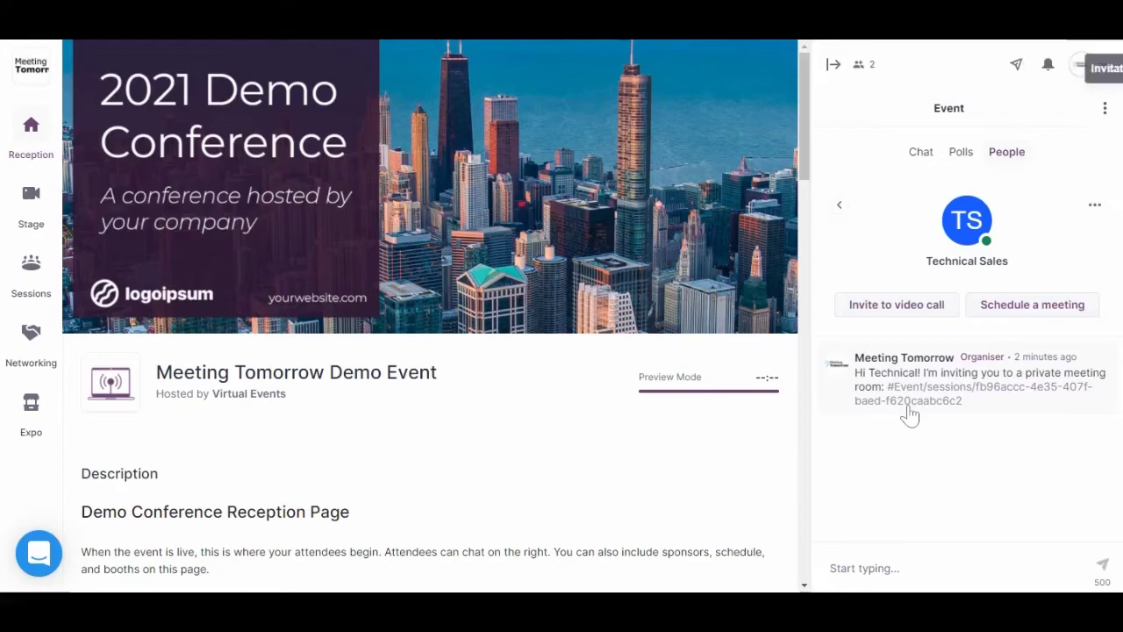
pyautogui.click(915, 402)
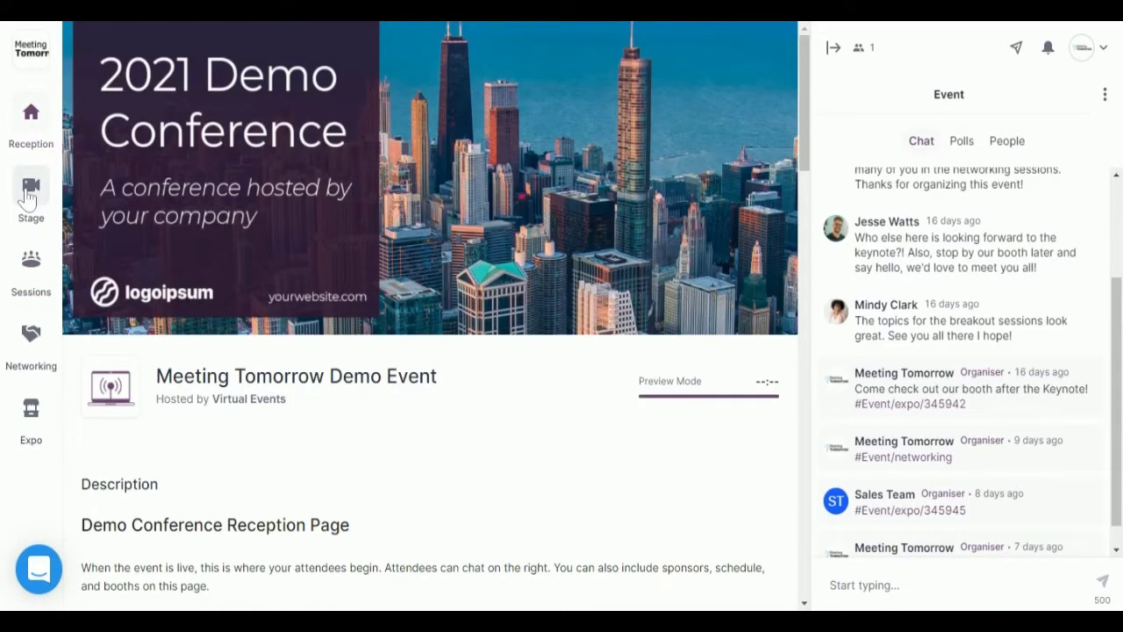
# Watch the live Keynote on the Stage, then move on to the Sessions list
pyautogui.click(29, 197)
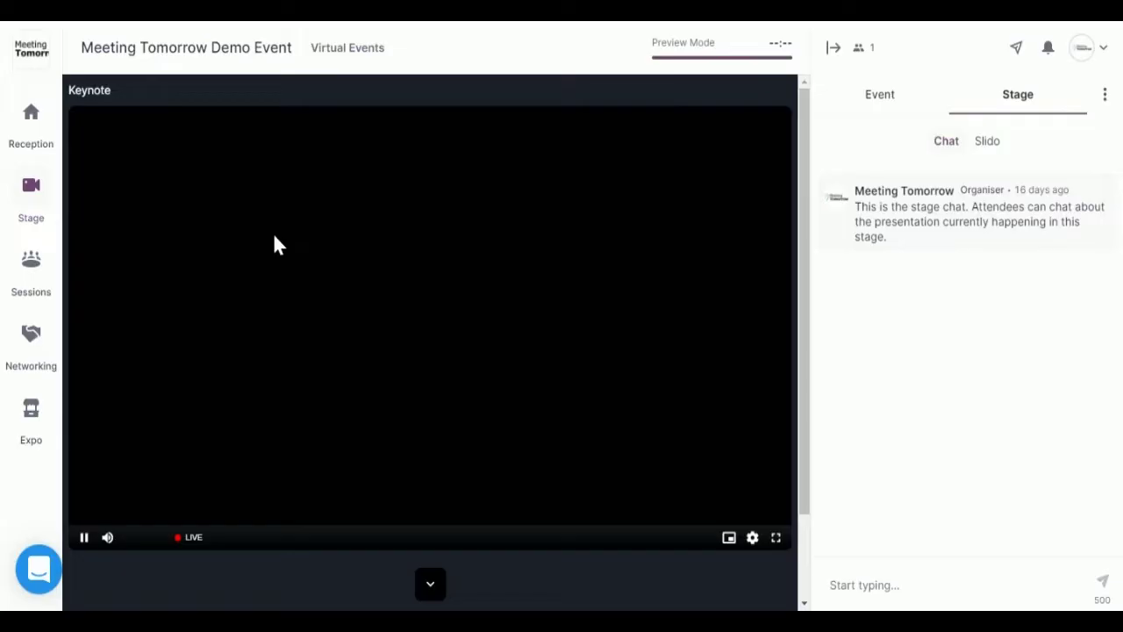
pyautogui.scroll(-1, 684, 351)
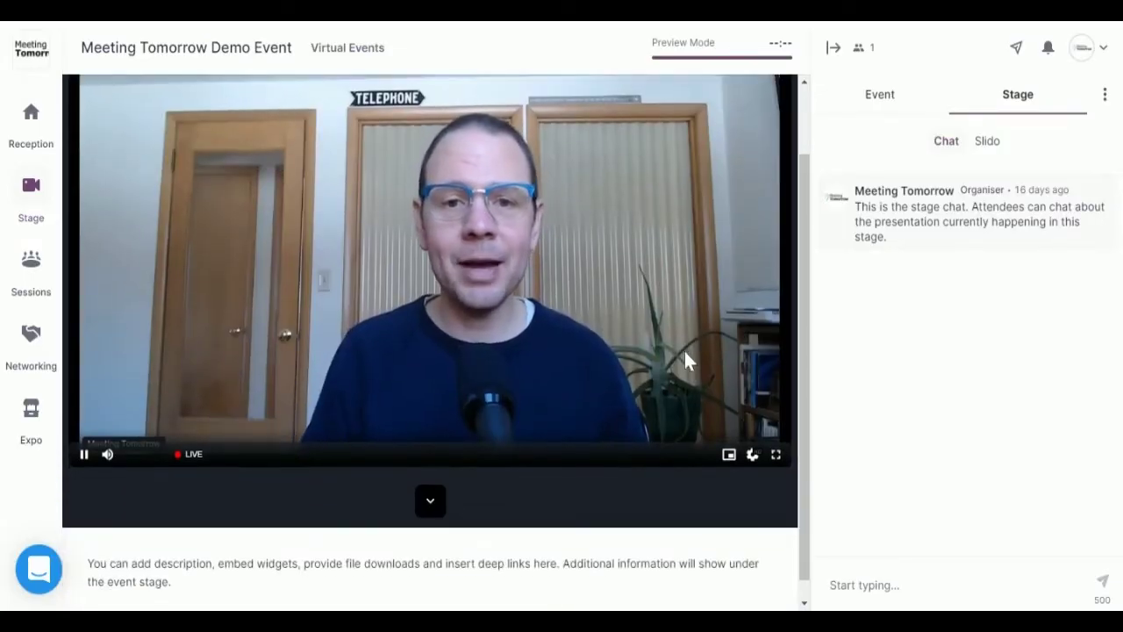
pyautogui.scroll(1, 684, 351)
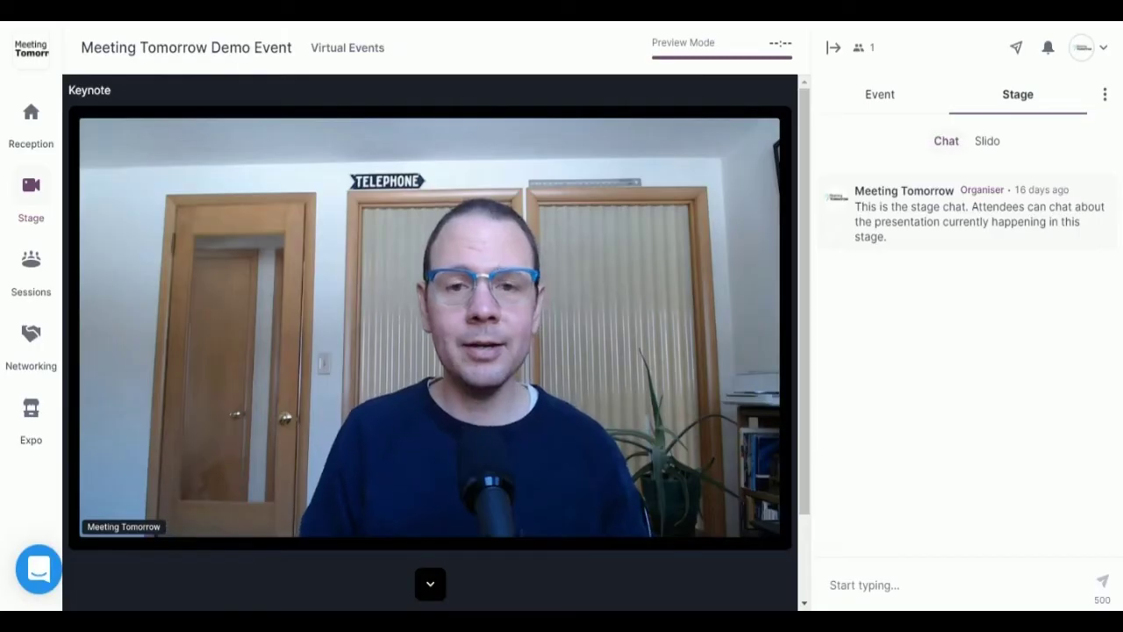
pyautogui.moveTo(699, 466)
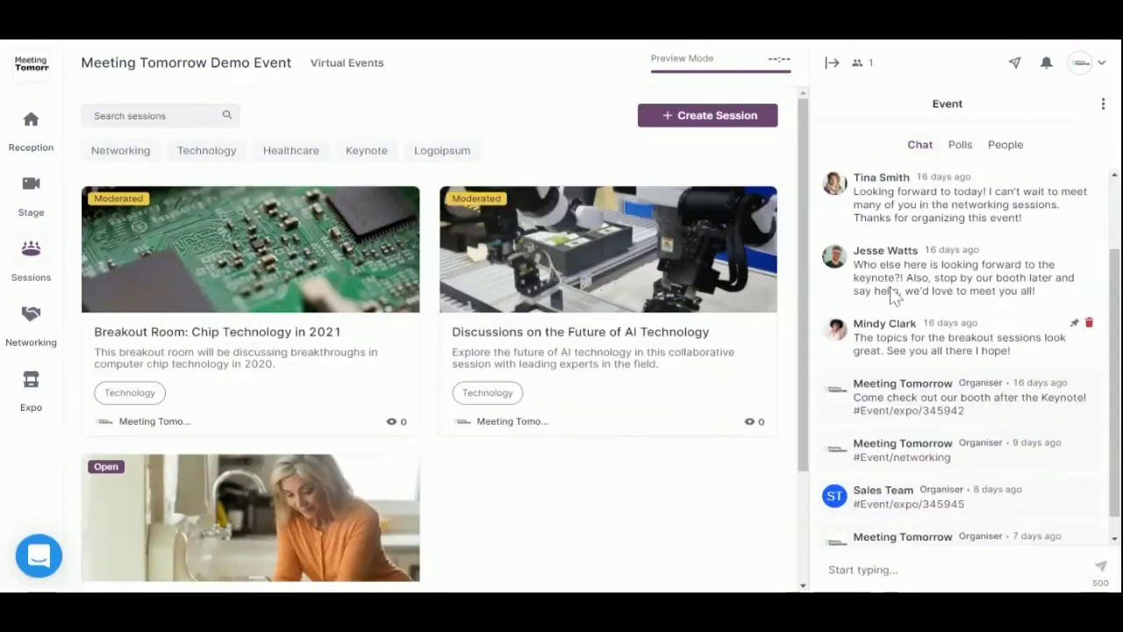
pyautogui.scroll(-2, 893, 294)
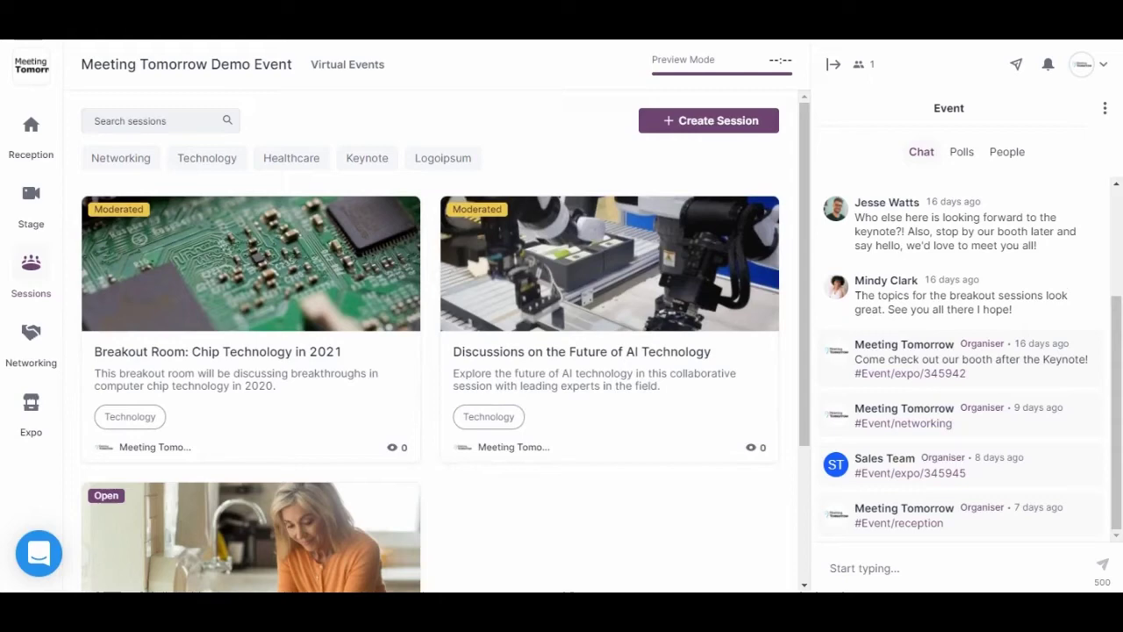
# Scroll the session cards and join The Future of Healthcare session
pyautogui.scroll(-2, 219, 350)
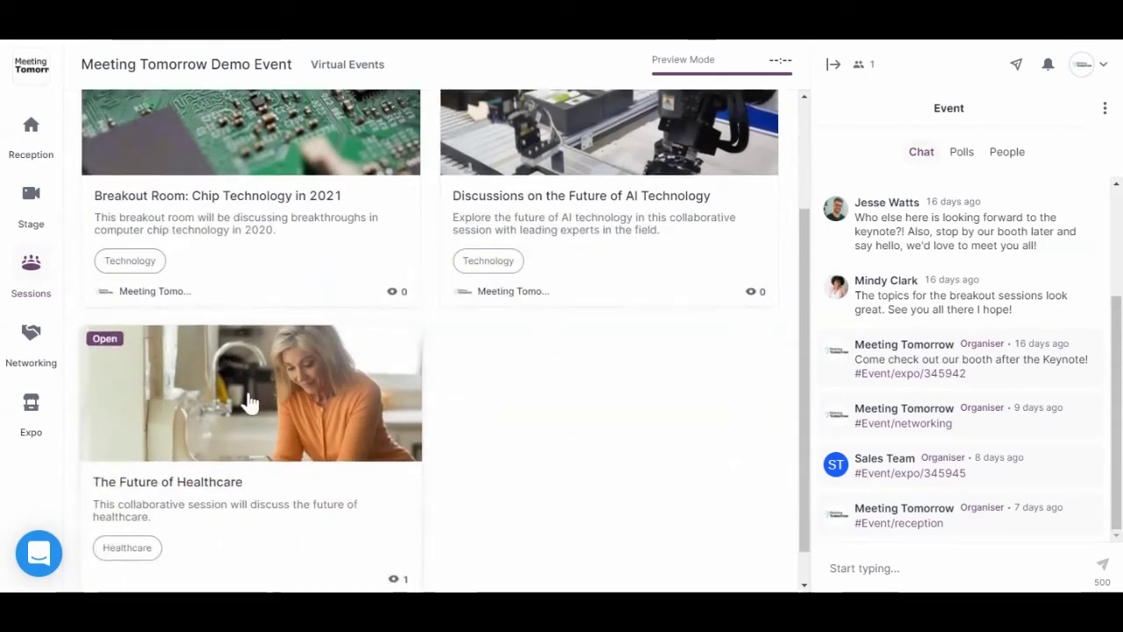
pyautogui.click(263, 400)
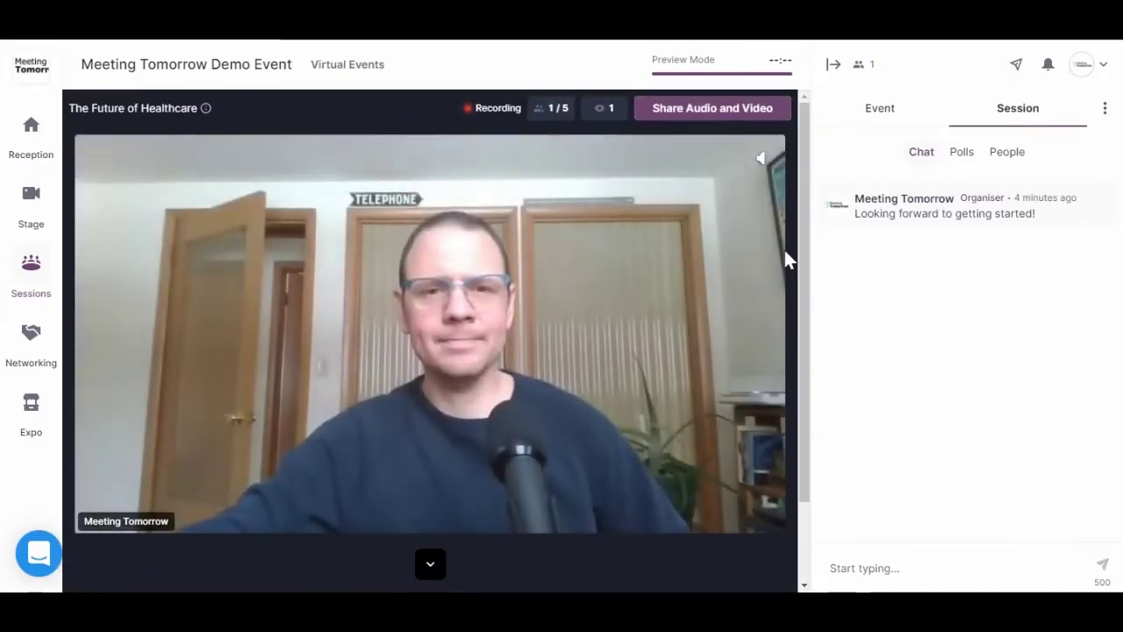
# Apply your microphone and camera settings and join the session call sharing audio and video
pyautogui.scroll(-1, 753, 275)
pyautogui.scroll(1, 751, 274)
pyautogui.click(719, 114)
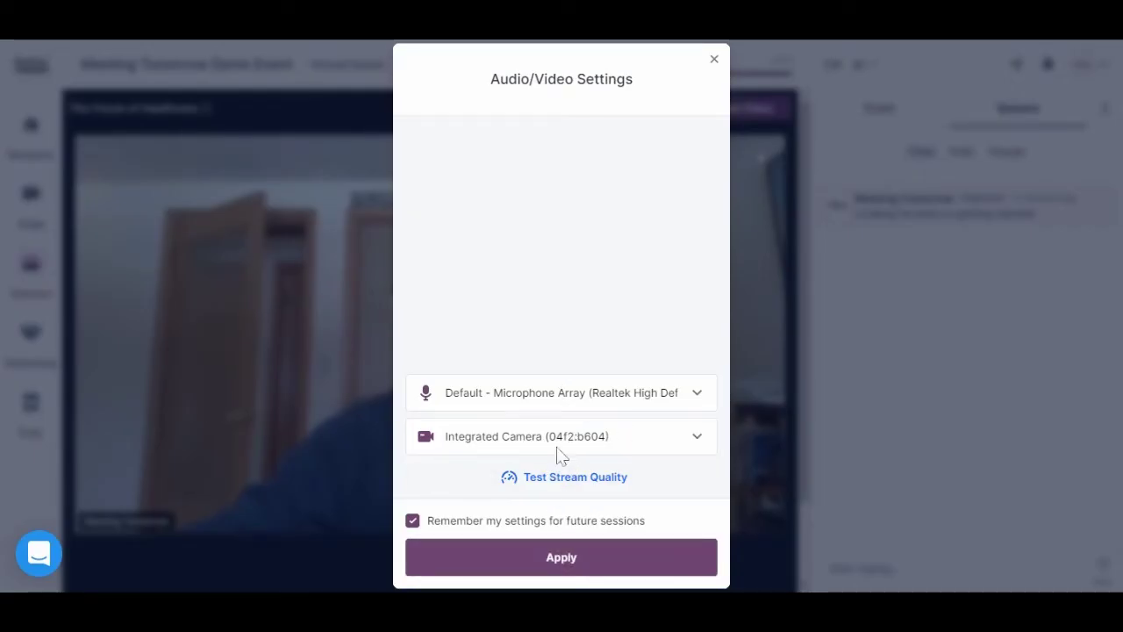
pyautogui.click(547, 555)
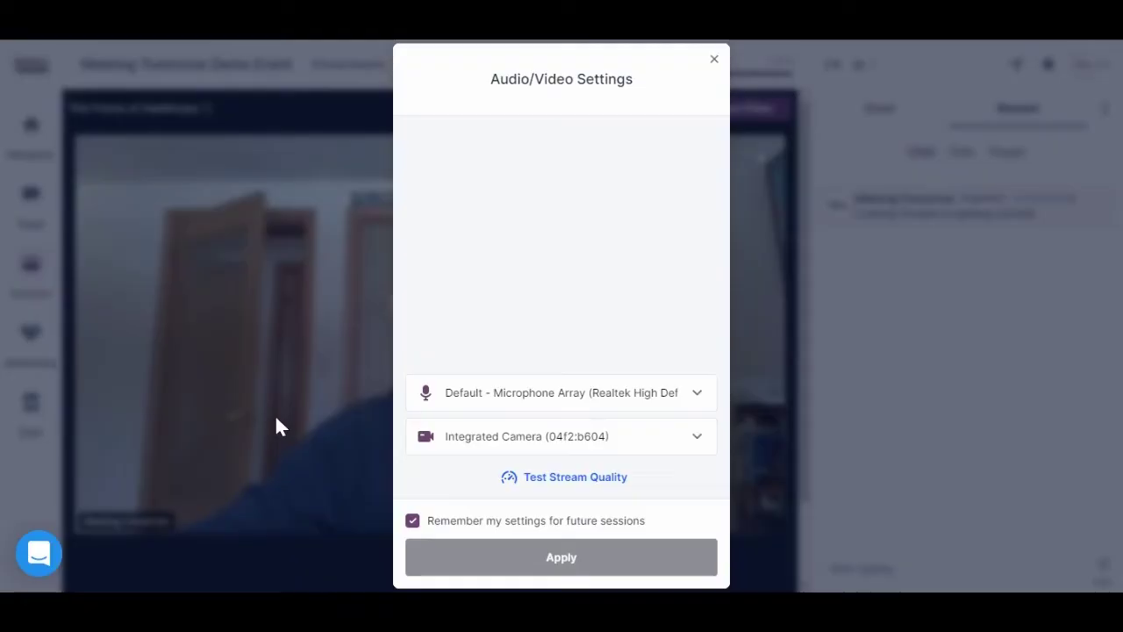
pyautogui.scroll(-1, 504, 351)
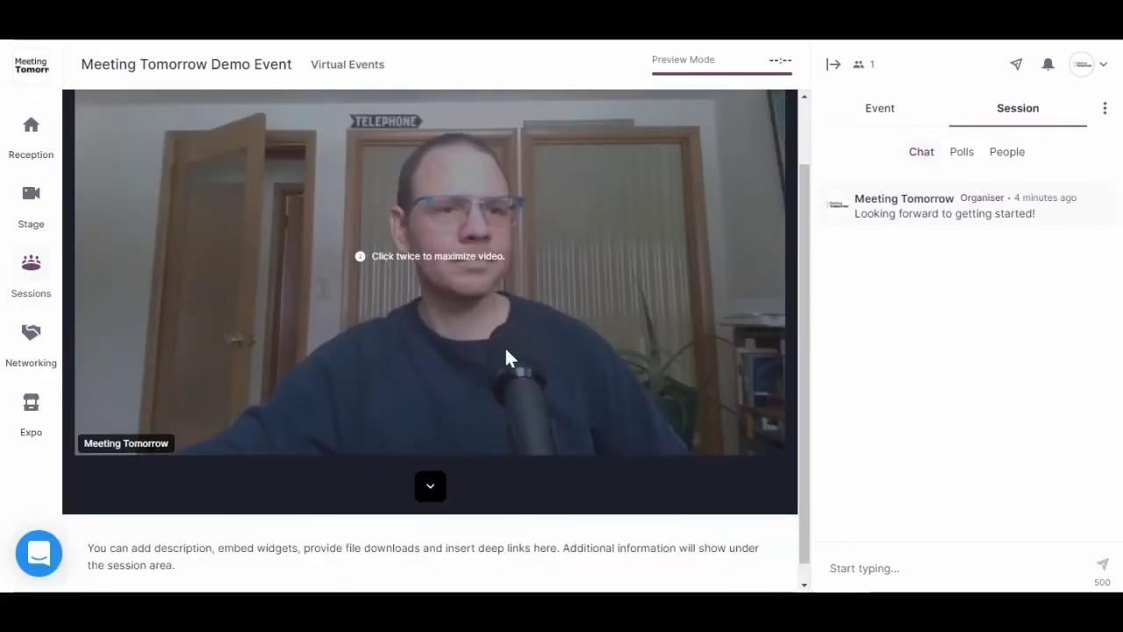
pyautogui.scroll(1, 505, 368)
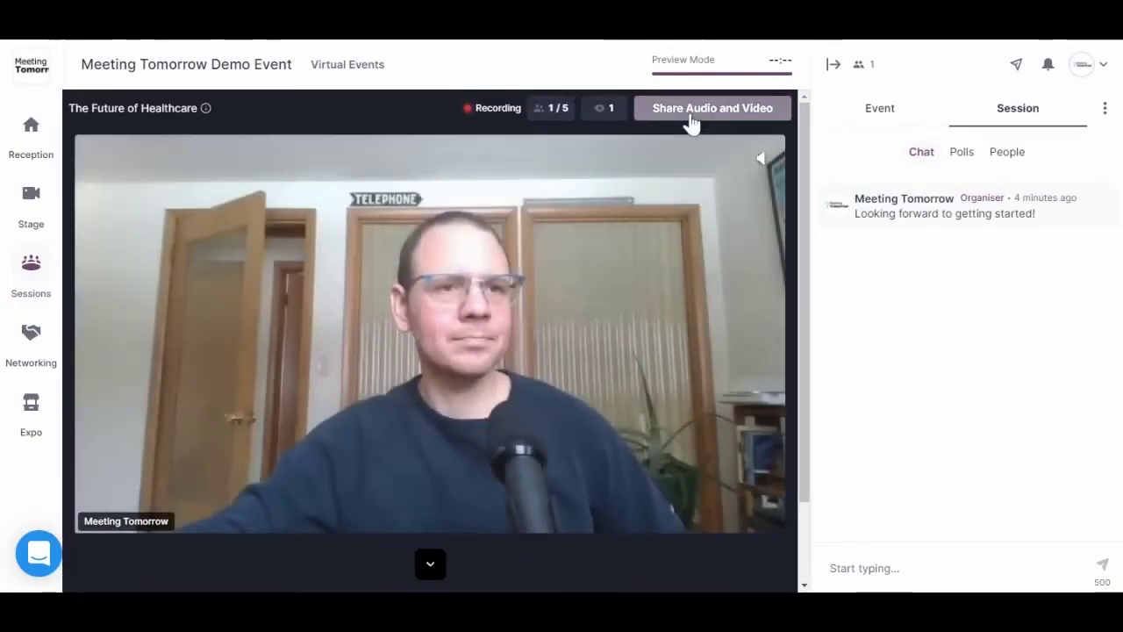
pyautogui.click(691, 114)
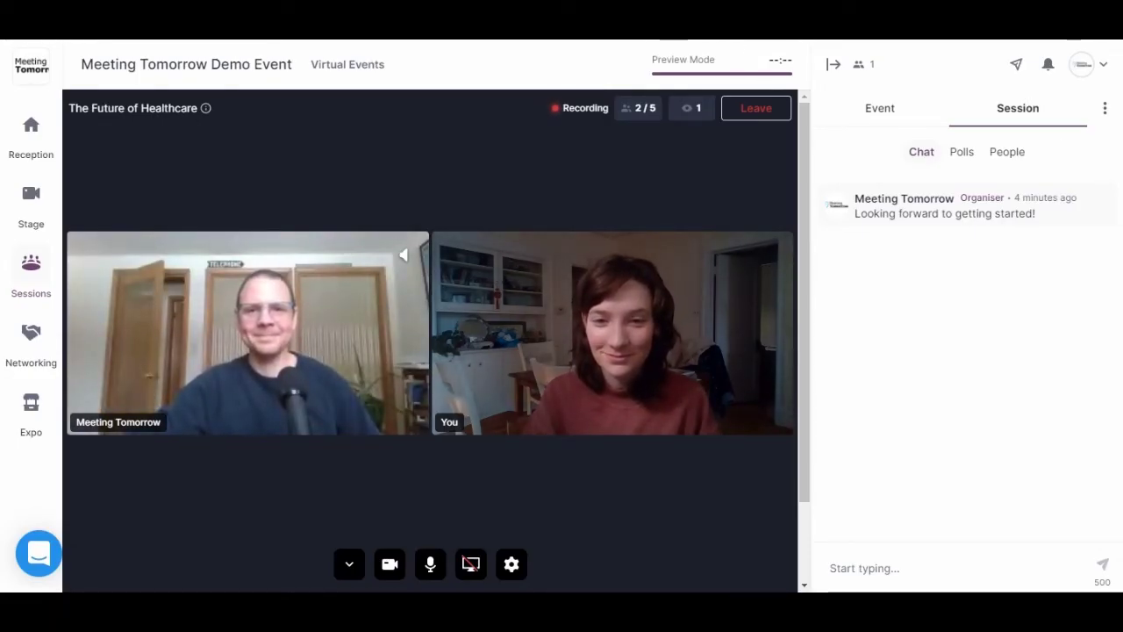
# Check the session's Polls, People and Chat tabs
pyautogui.click(963, 155)
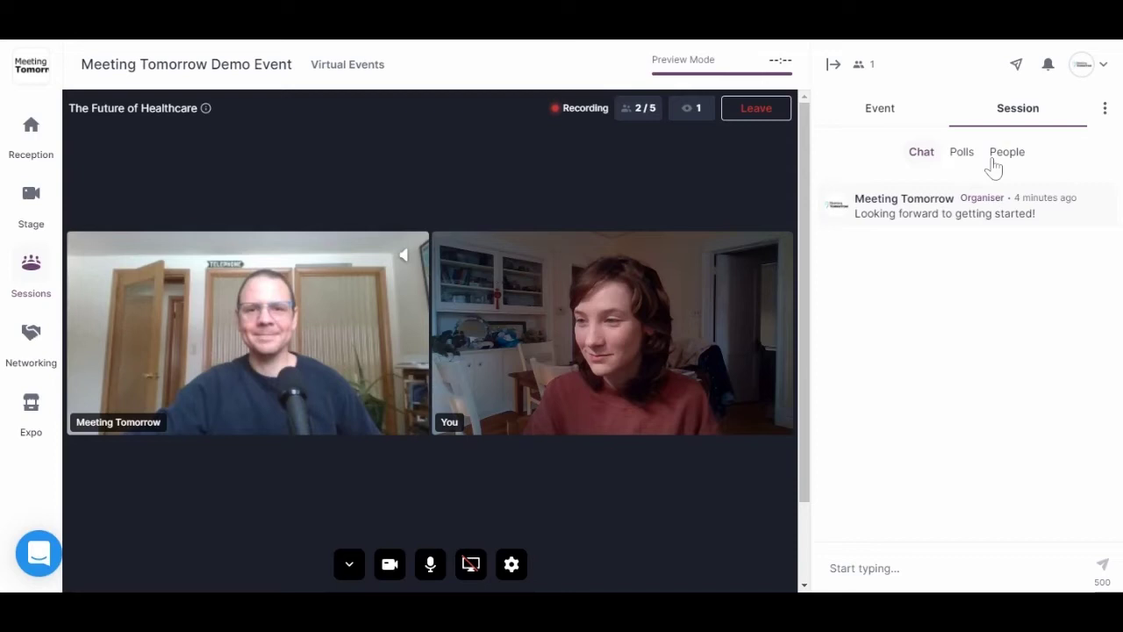
pyautogui.click(1010, 166)
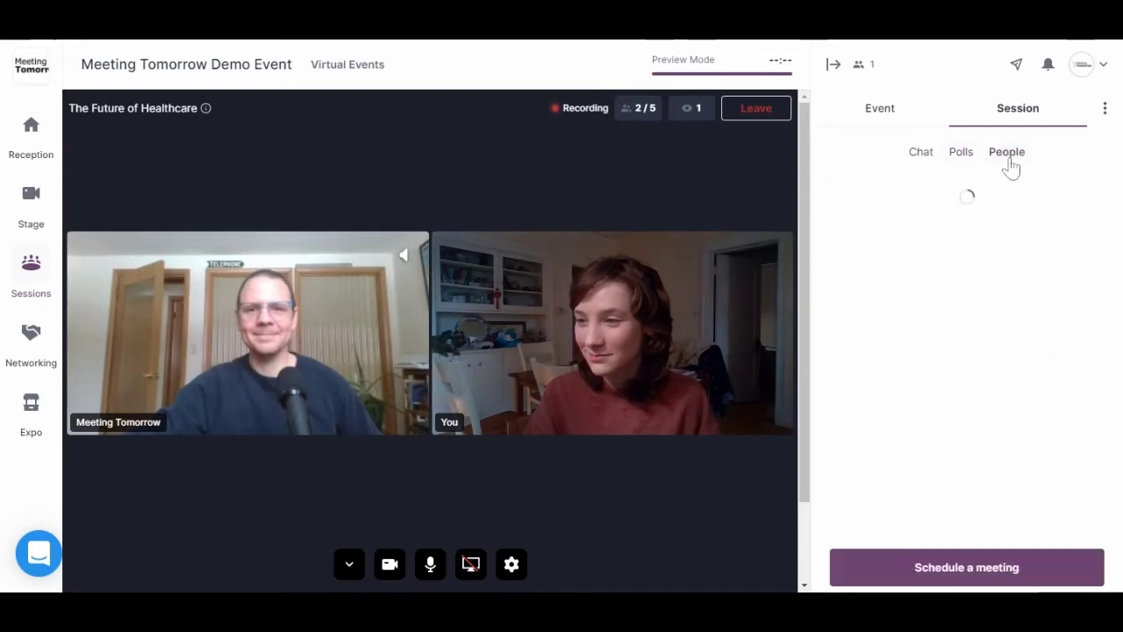
pyautogui.click(922, 159)
# Get matched in Networking with Technical Sales and request to exchange contact information
pyautogui.click(33, 334)
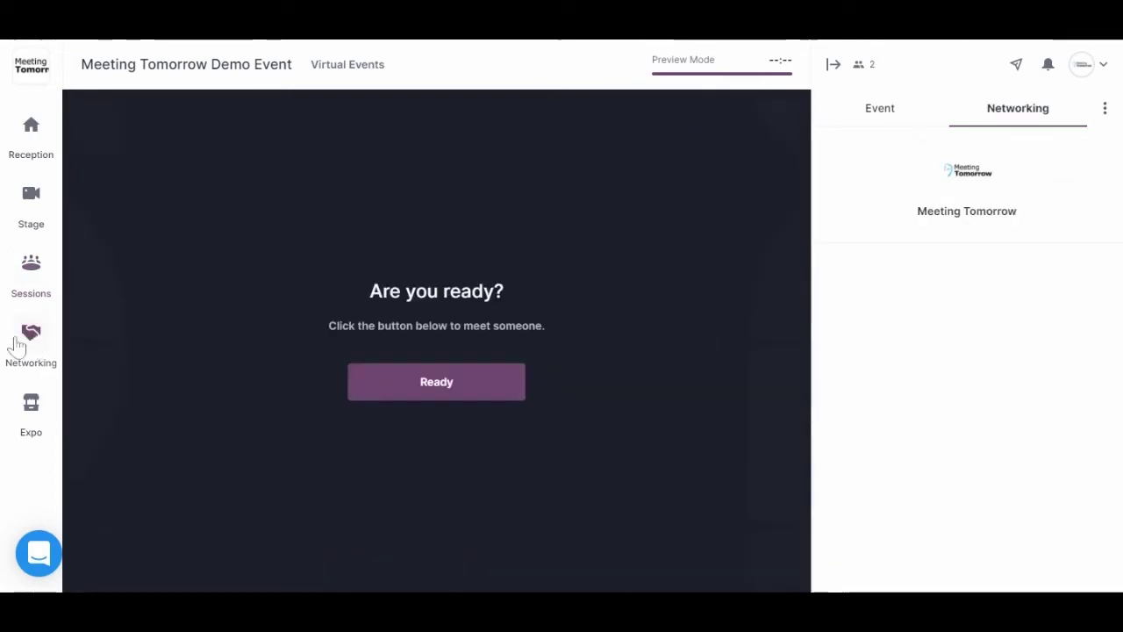
pyautogui.click(451, 390)
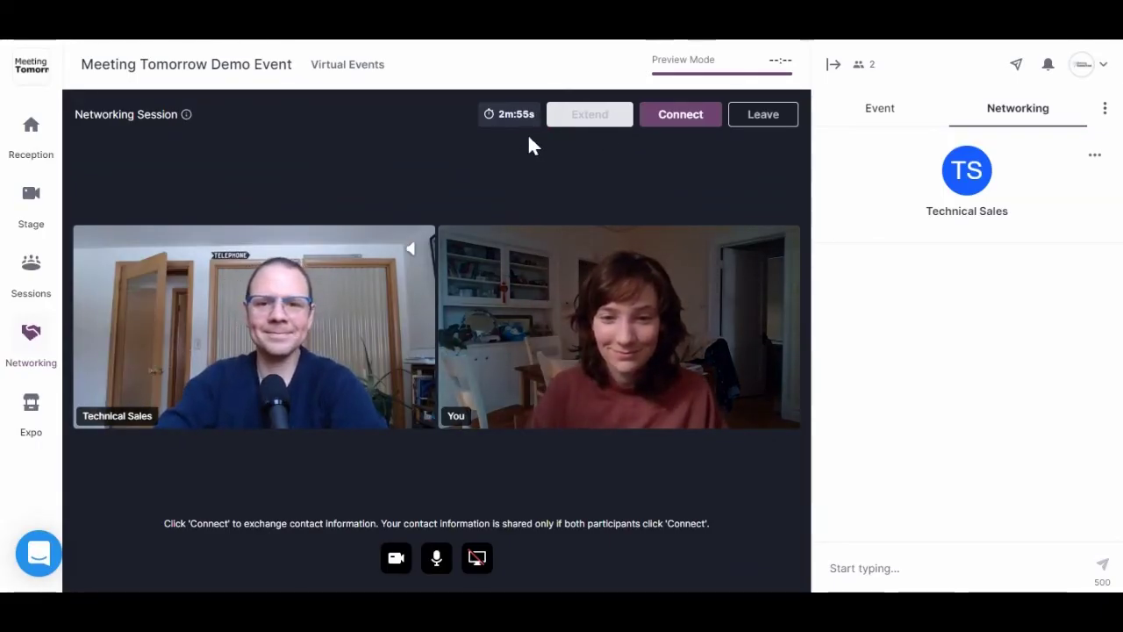
pyautogui.click(709, 123)
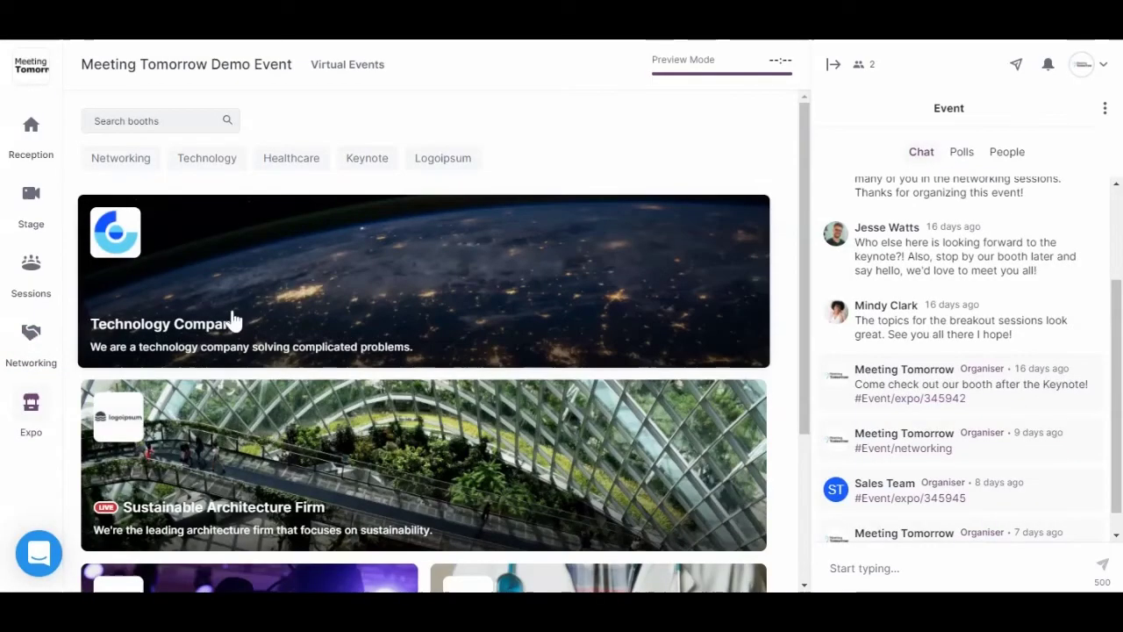
# Scroll the expo booth list and open the Video Production Inc booth
pyautogui.scroll(-5, 233, 319)
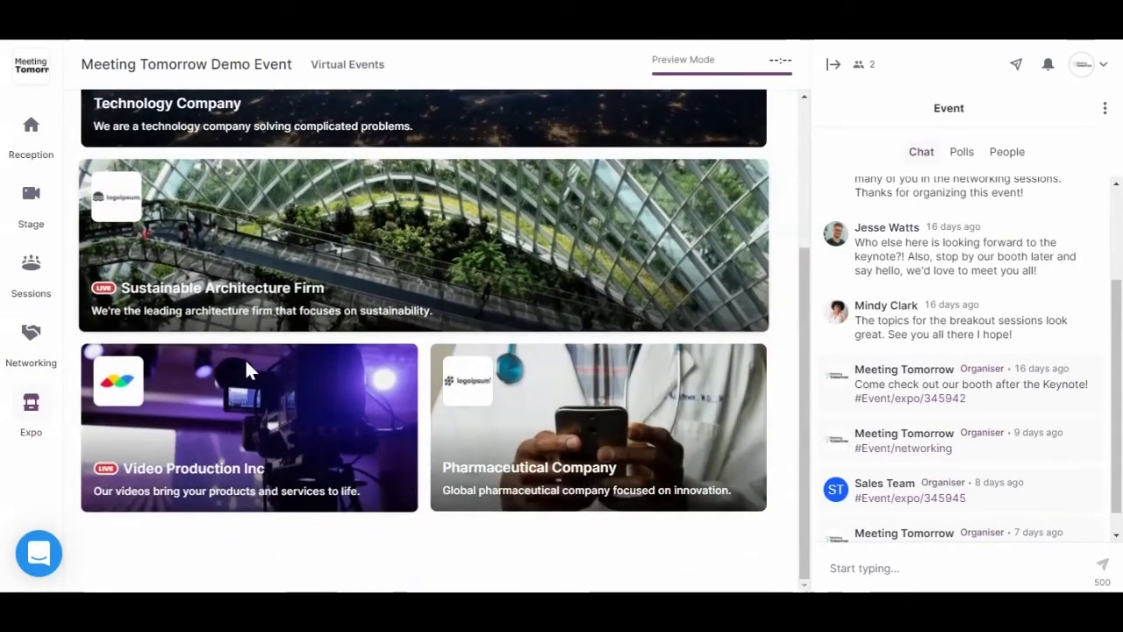
pyautogui.click(248, 410)
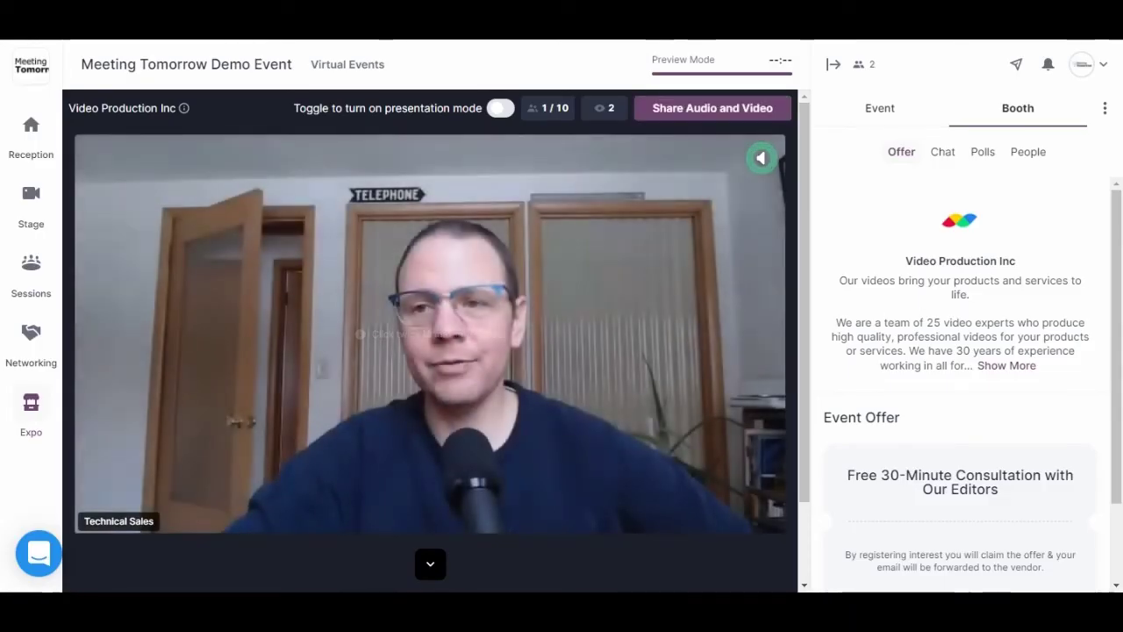
# Check the booth's Chat, Polls and Offer tabs, then join Technical Sales on camera and microphone
pyautogui.scroll(-1, 981, 340)
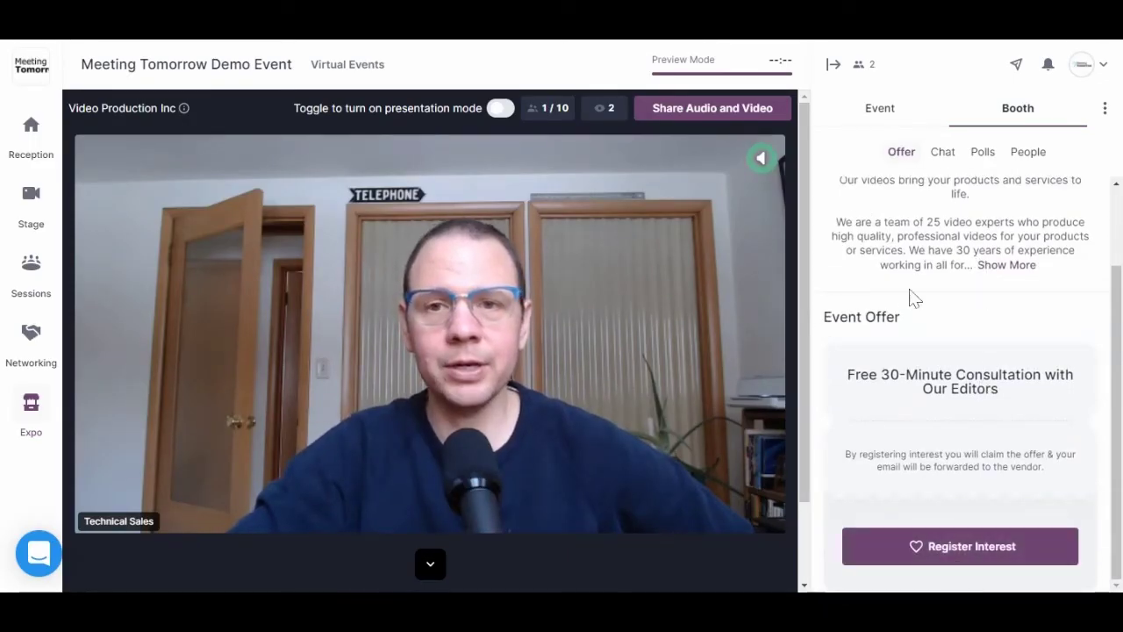
pyautogui.scroll(1, 912, 299)
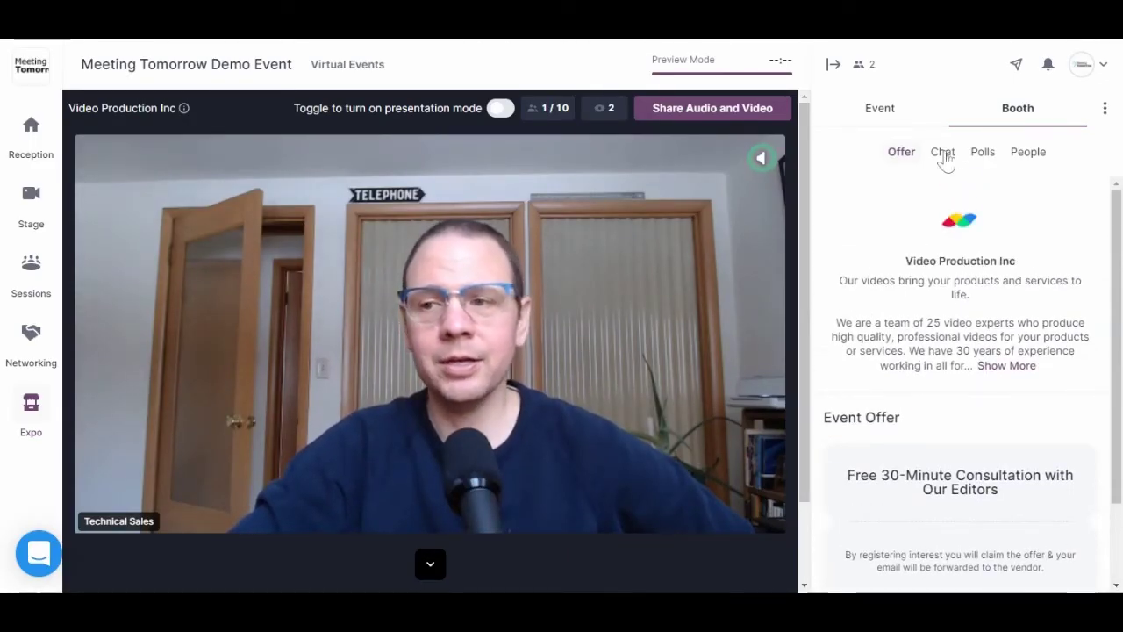
pyautogui.click(943, 155)
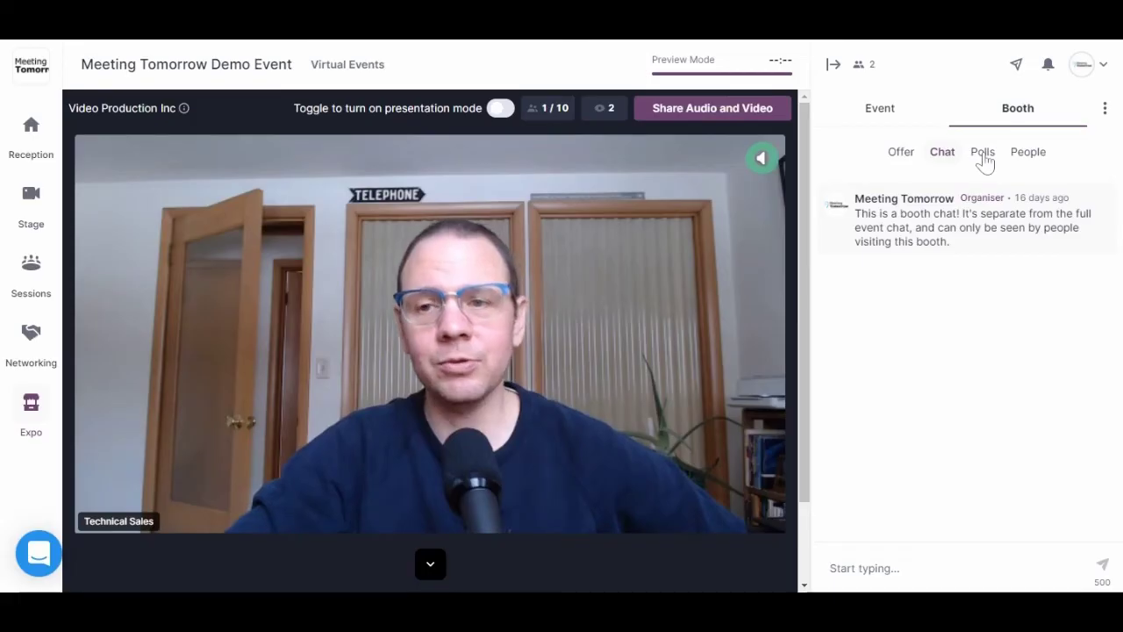
pyautogui.click(983, 154)
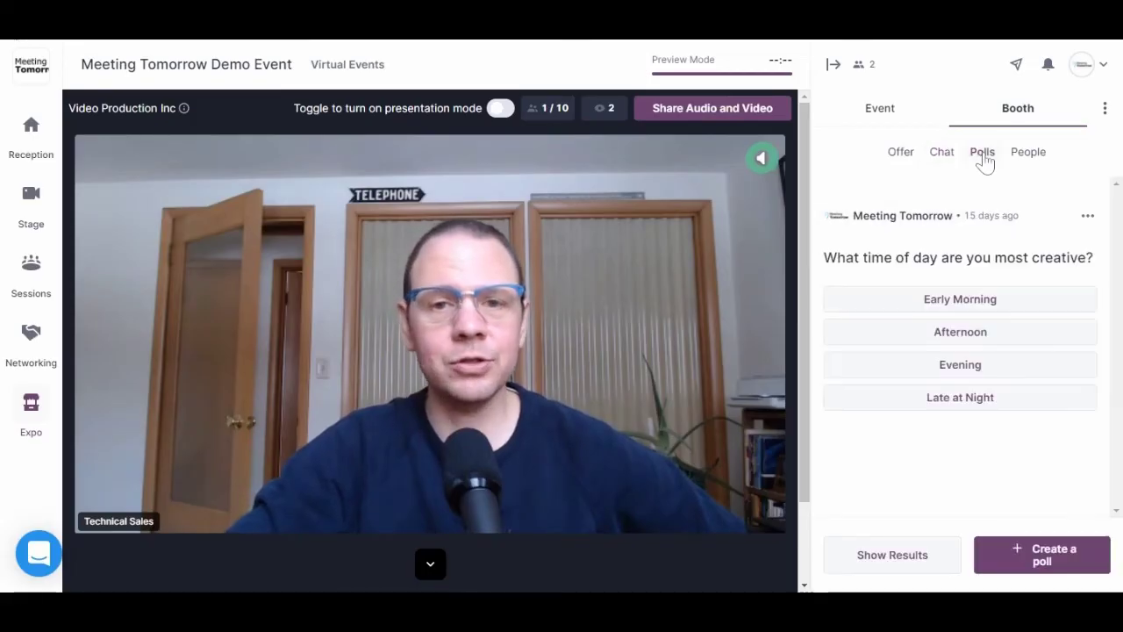
pyautogui.click(904, 158)
pyautogui.click(721, 119)
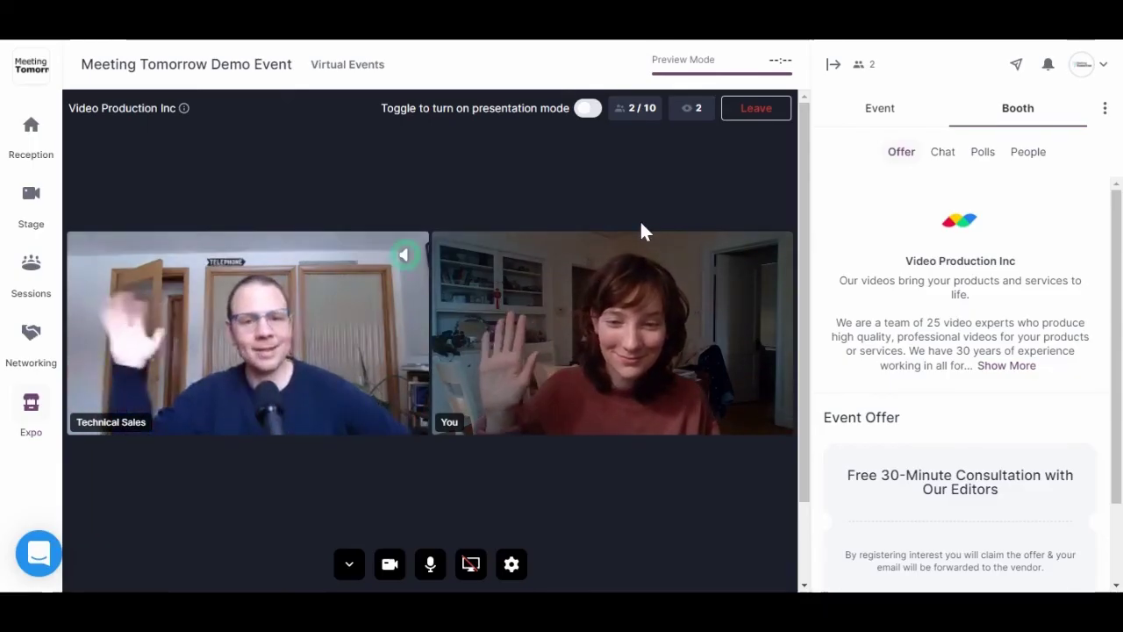
pyautogui.scroll(-1, 639, 219)
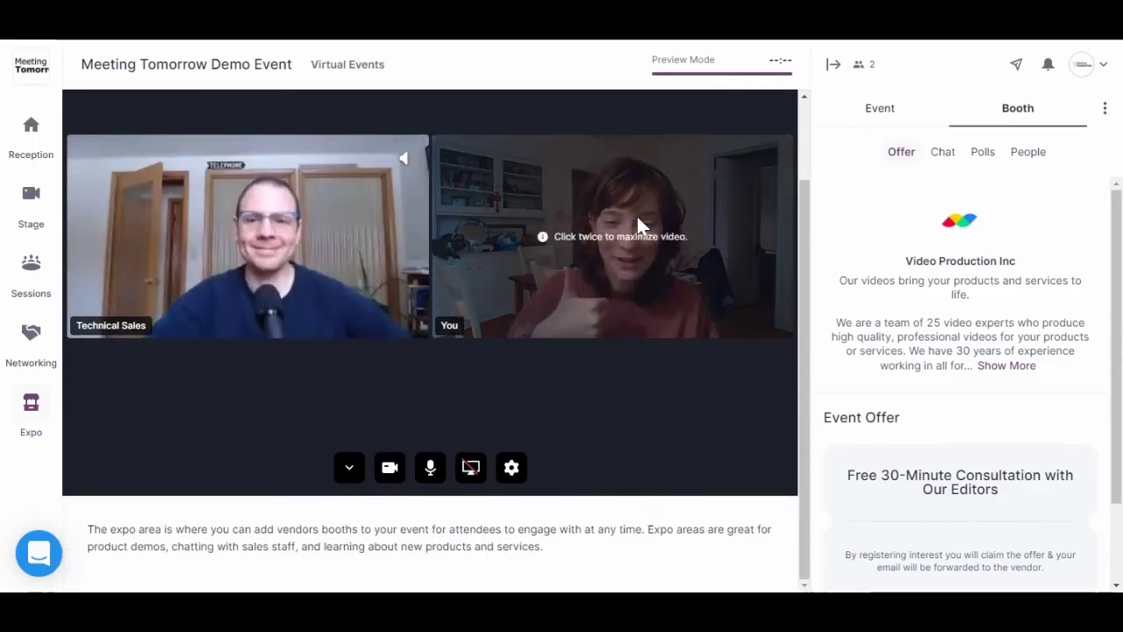
pyautogui.scroll(1, 535, 303)
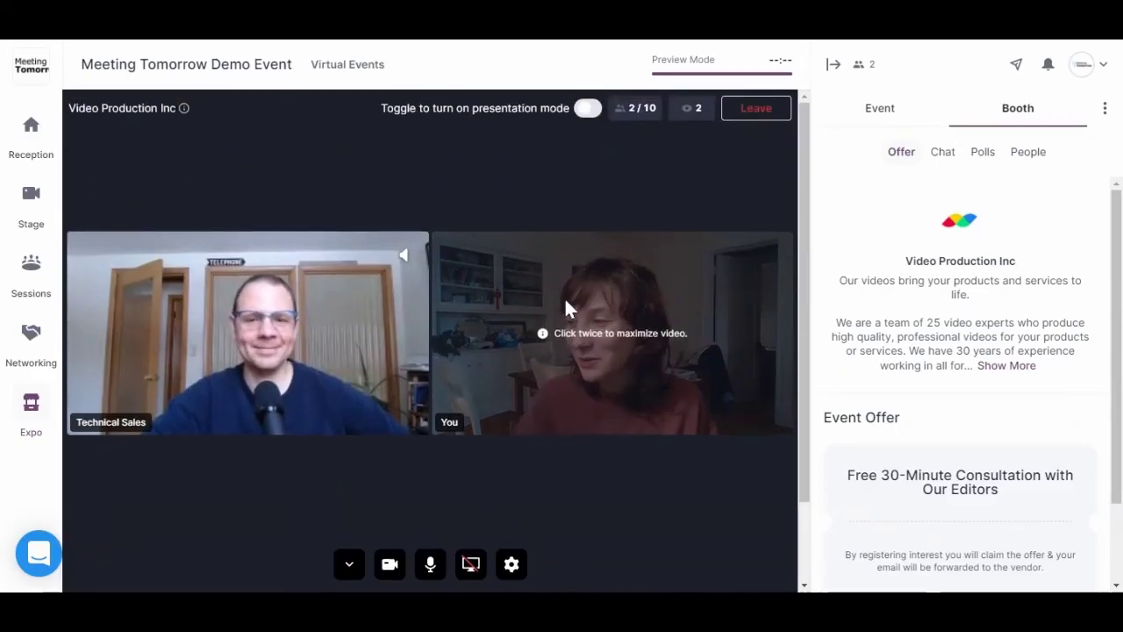